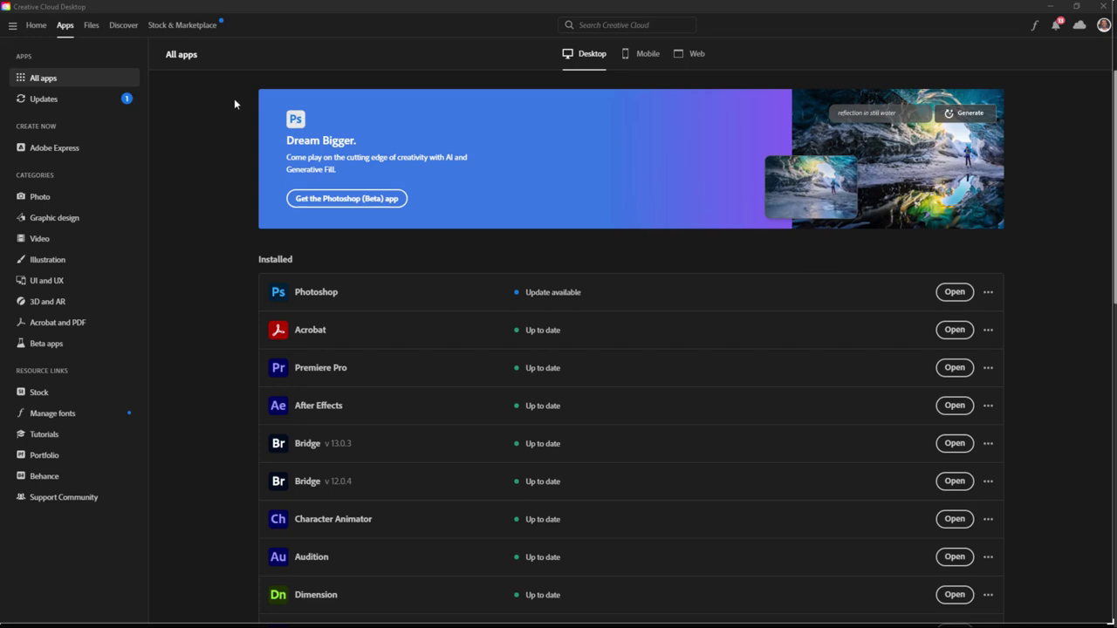
- Review the installed beta apps in Creative Cloud, then minimize it to reveal Photoshop (Beta)
left_click(60, 349)
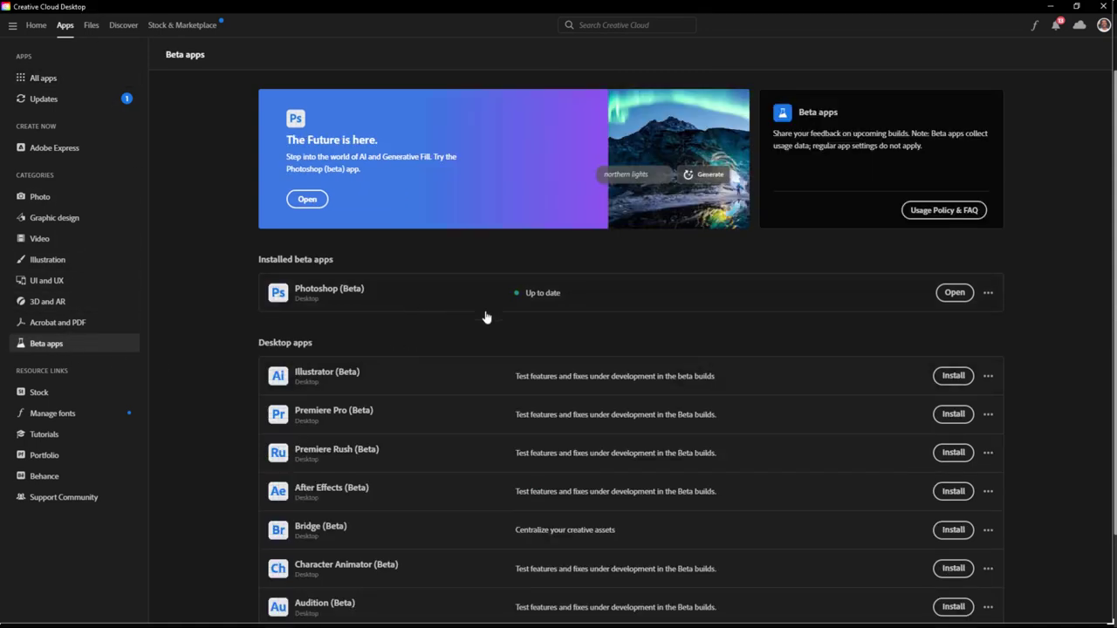
left_click(1046, 12)
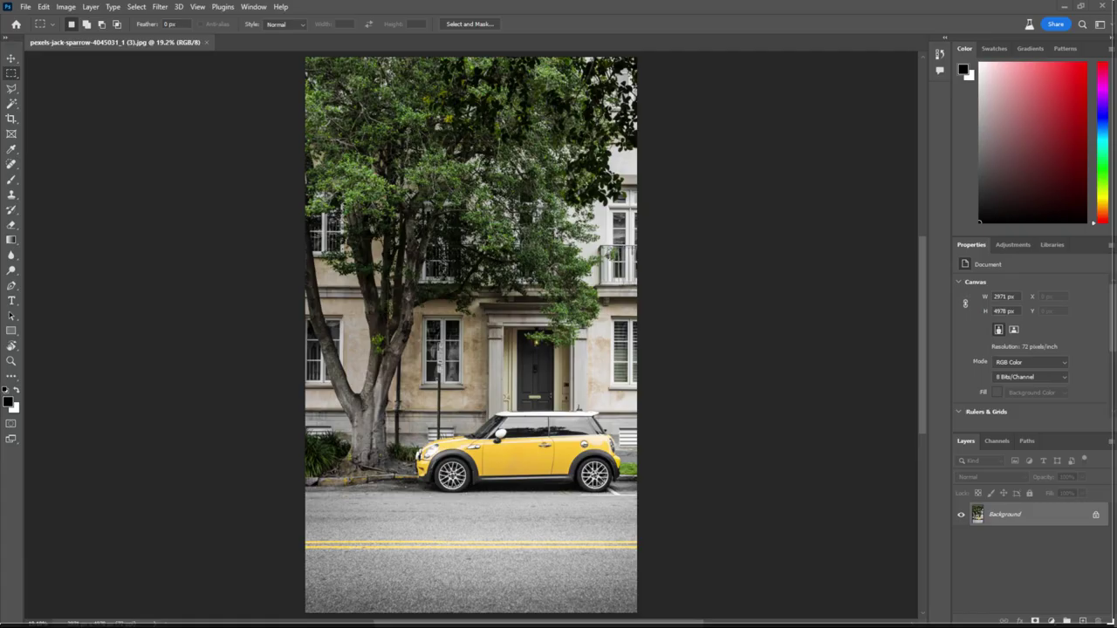
- Widen the yellow-car photo's canvas far to the right with the Crop tool
left_click(11, 119)
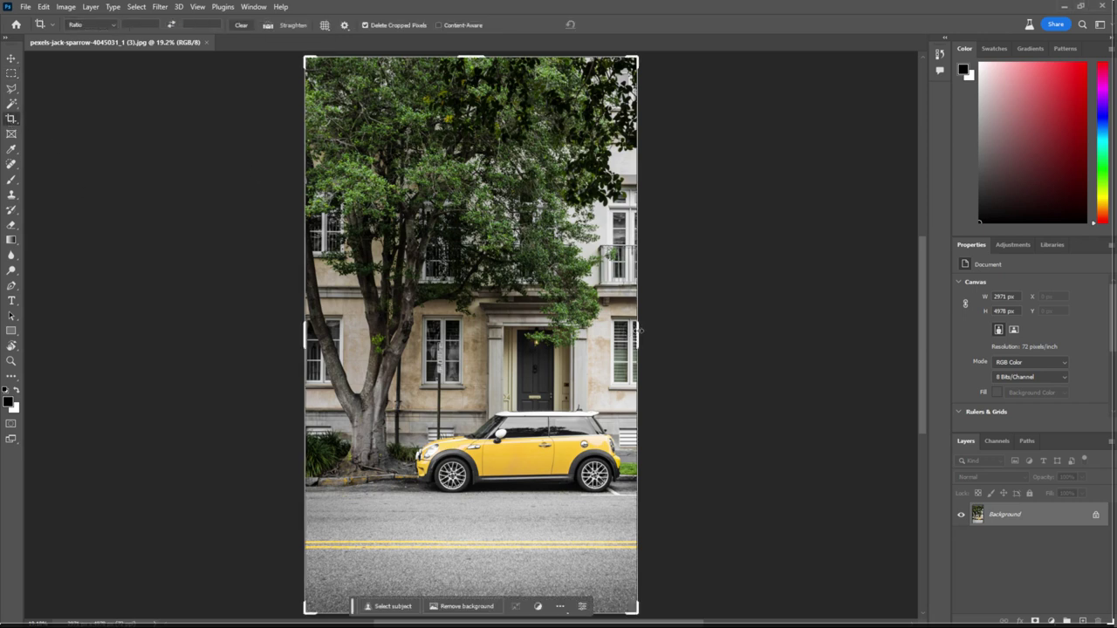
left_click_drag(637, 332, 844, 328)
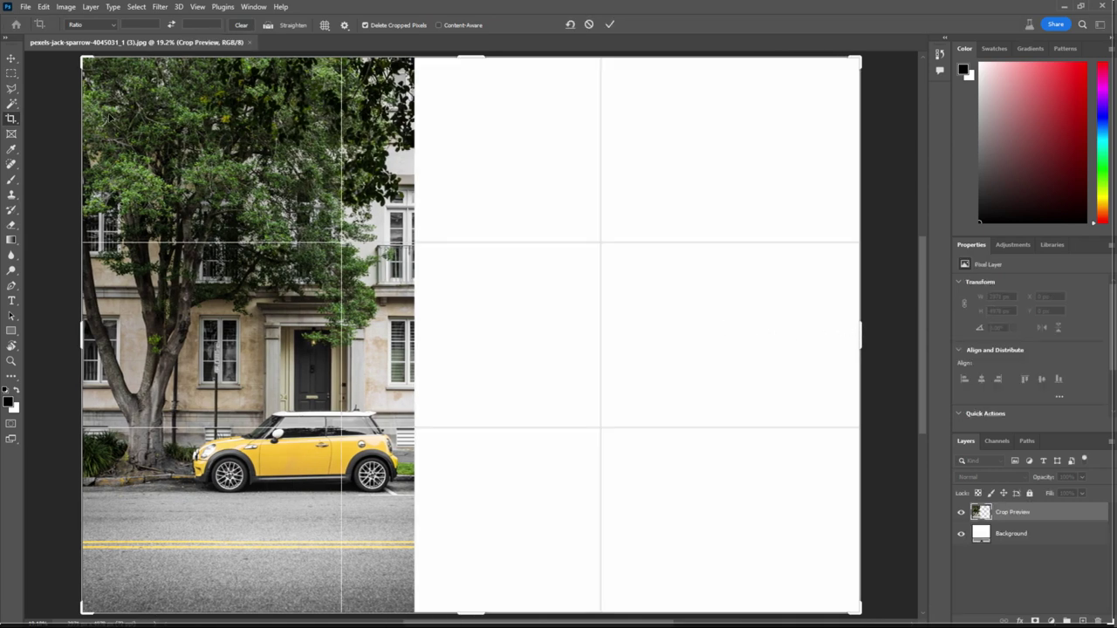
left_click(11, 59)
- Fill the new white area with a generated street, trees and white building
left_click(11, 73)
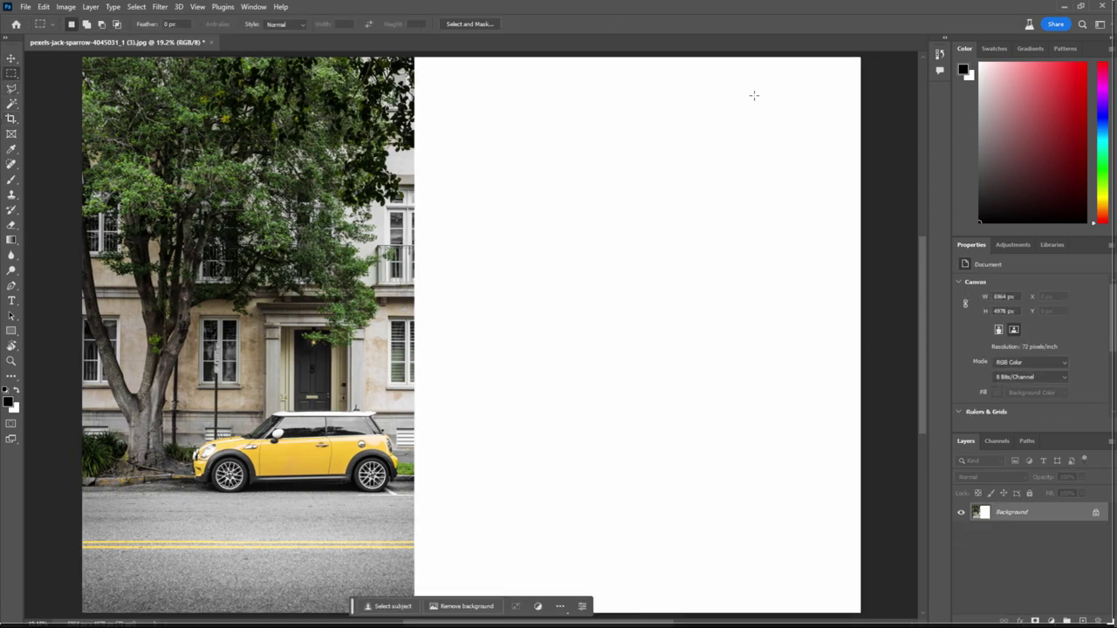
left_click_drag(873, 56, 410, 559)
left_click(556, 529)
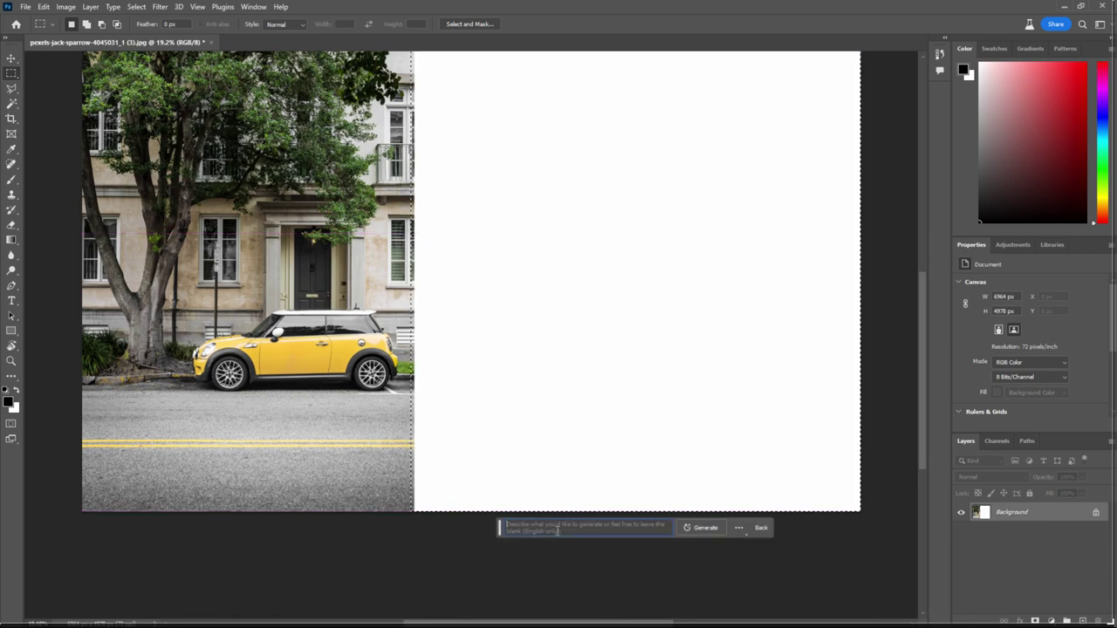
left_click(705, 528)
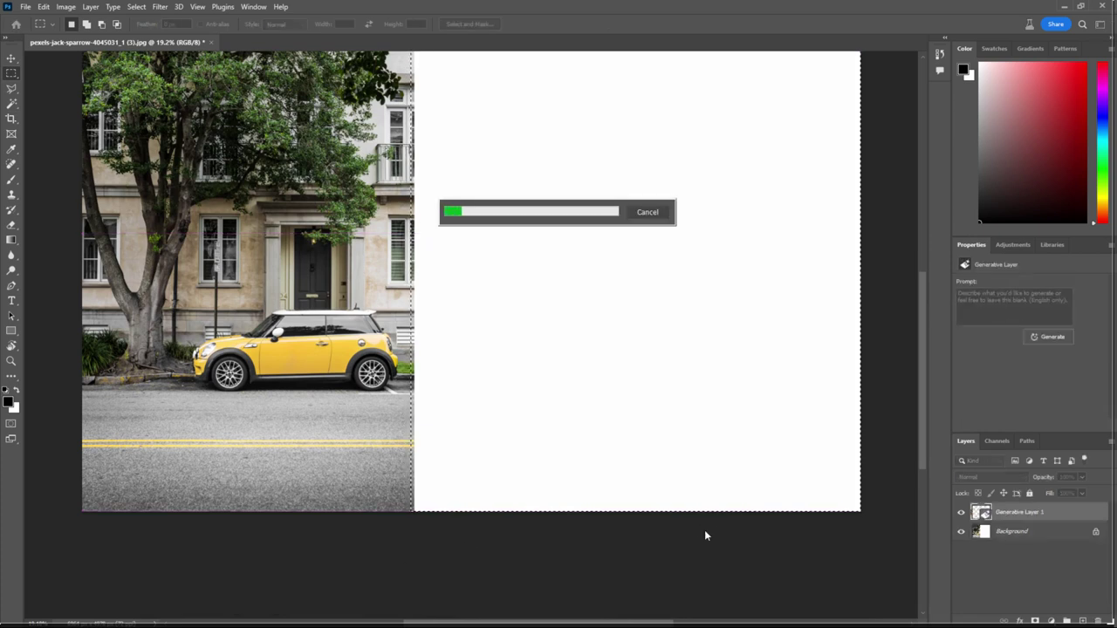
scroll(691, 536, "up", 2)
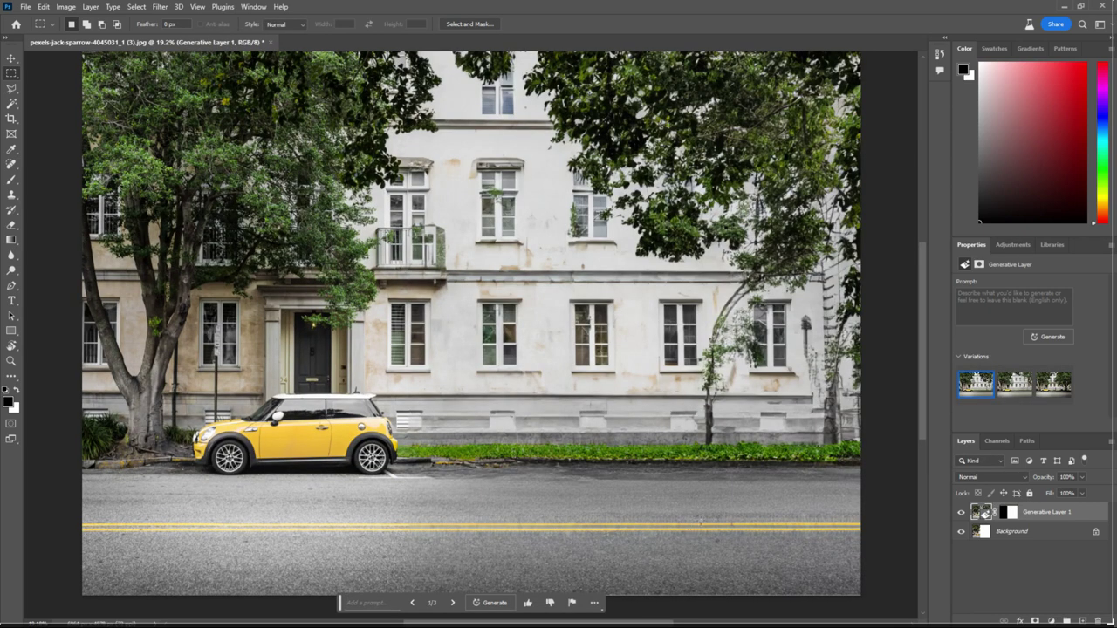
left_click(1014, 384)
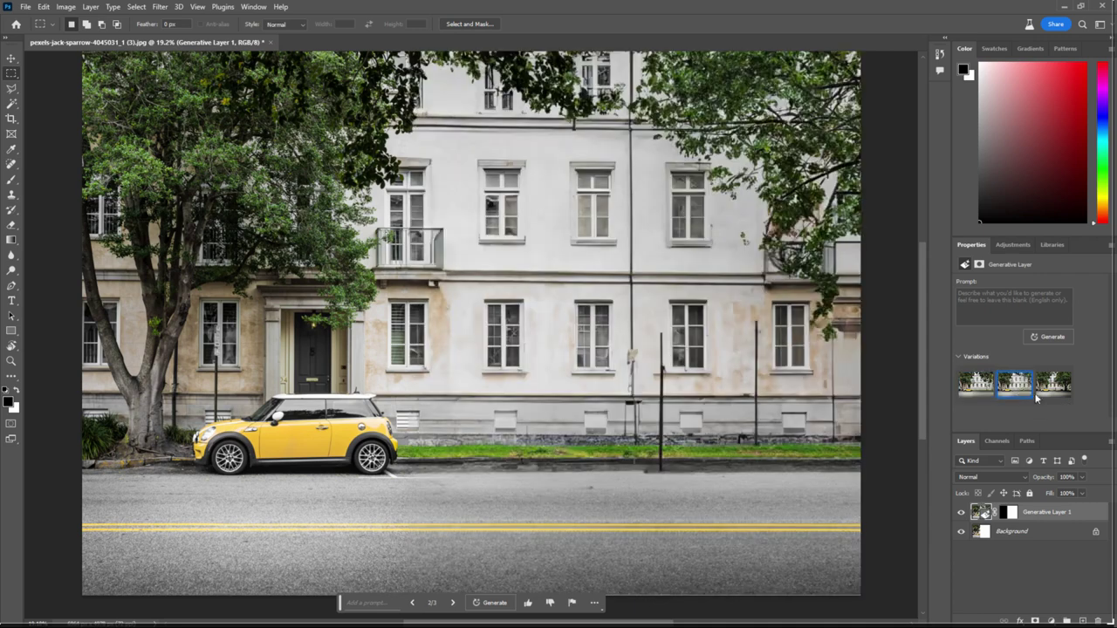
left_click(1047, 395)
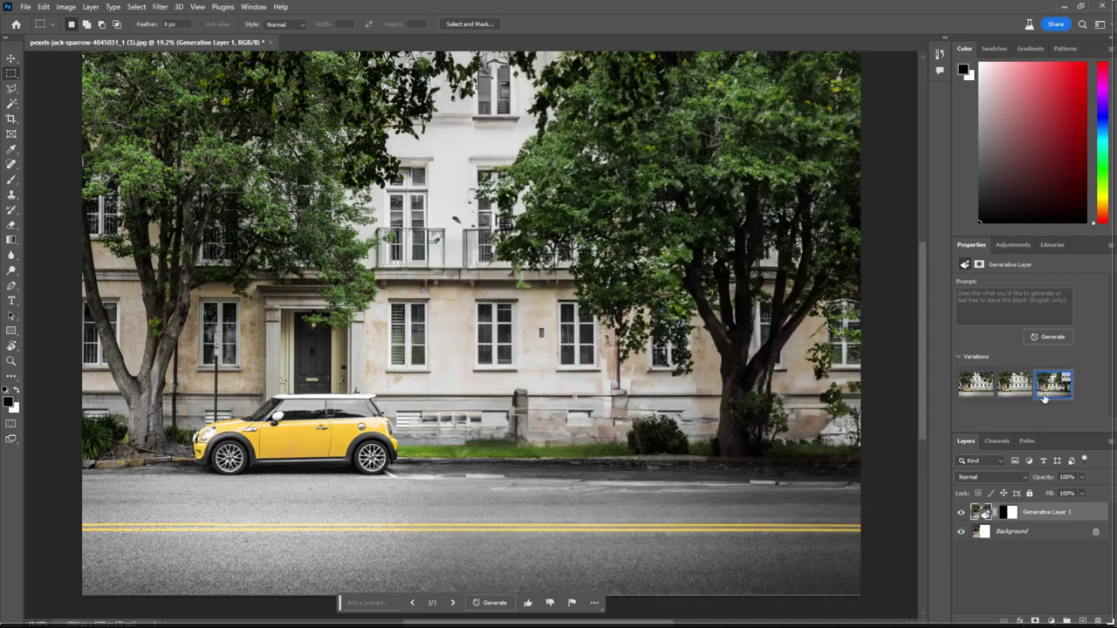
left_click(974, 387)
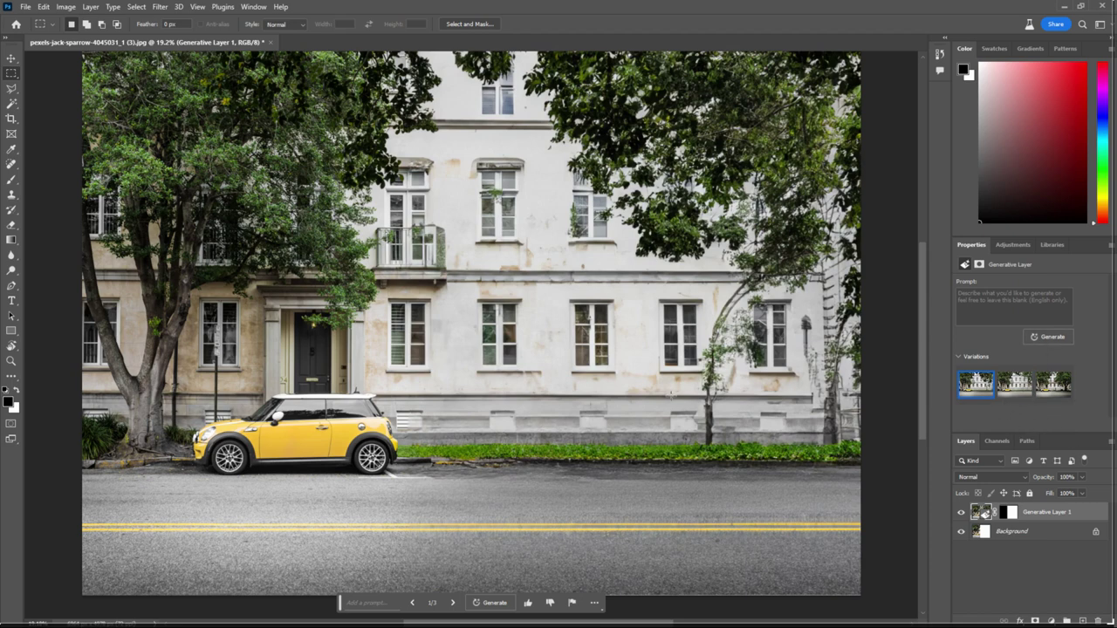
left_click_drag(187, 384, 405, 482)
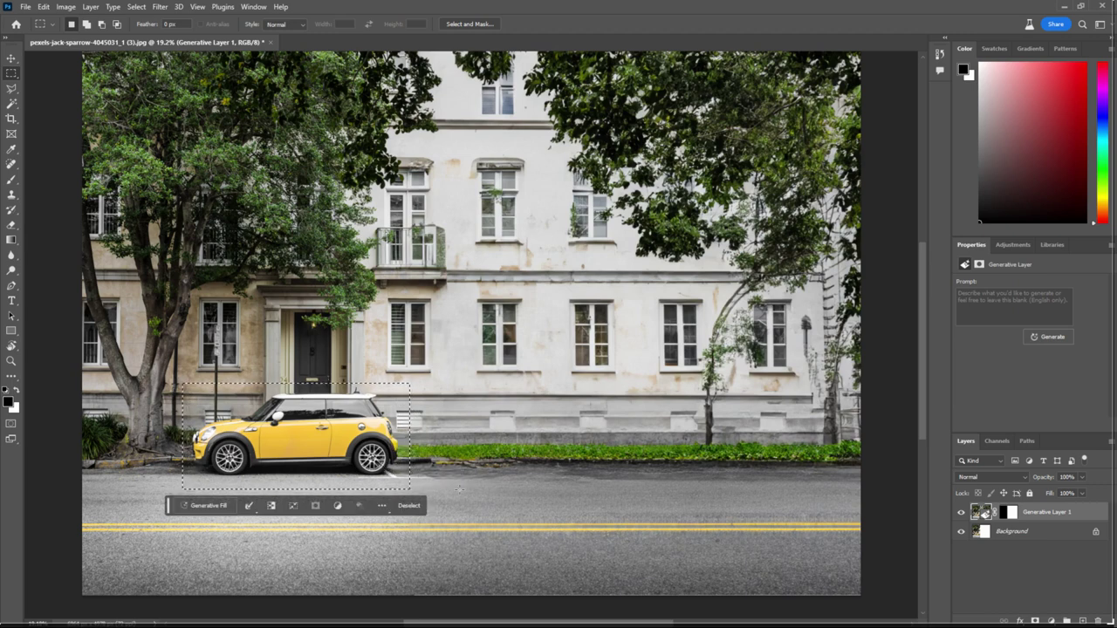
- Replace the yellow car with generated background and preview its first variations
left_click(1049, 339)
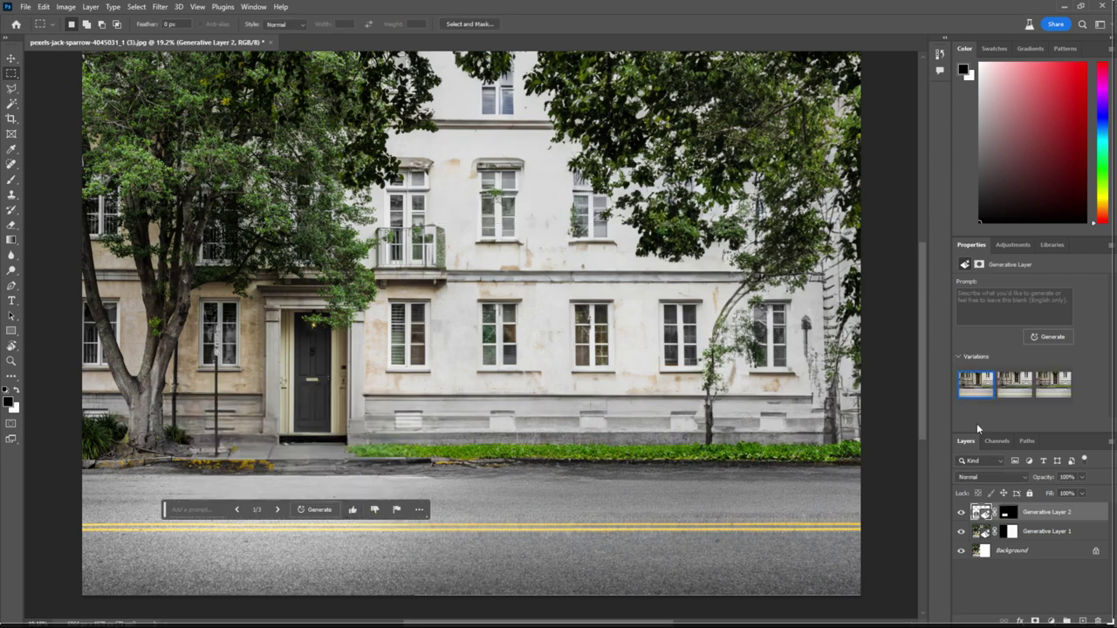
left_click(1013, 393)
left_click(1038, 391)
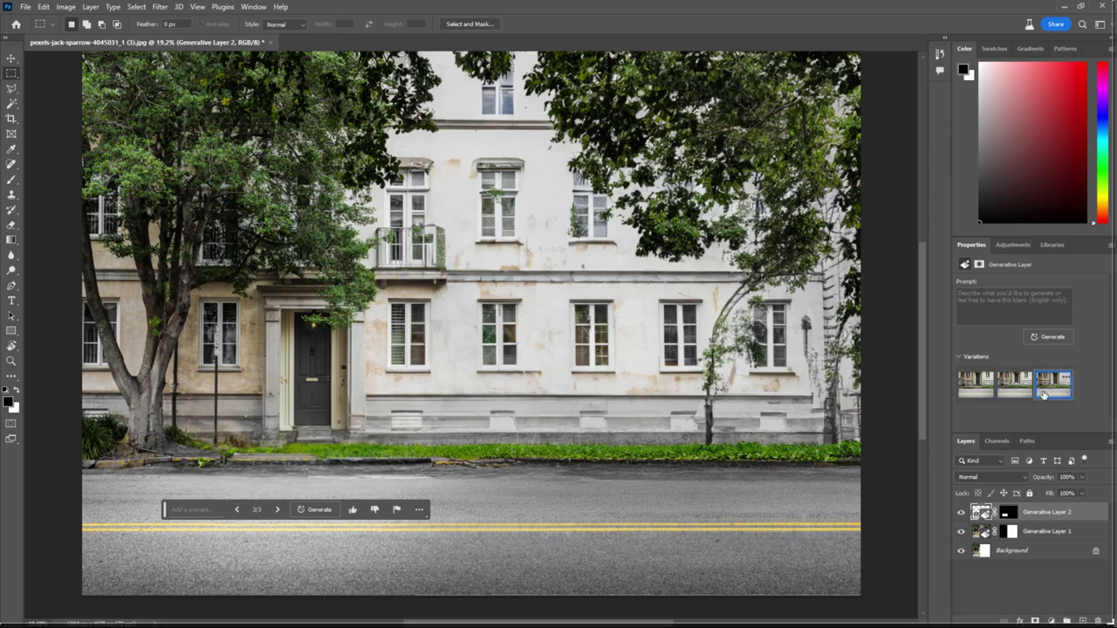
left_click(976, 388)
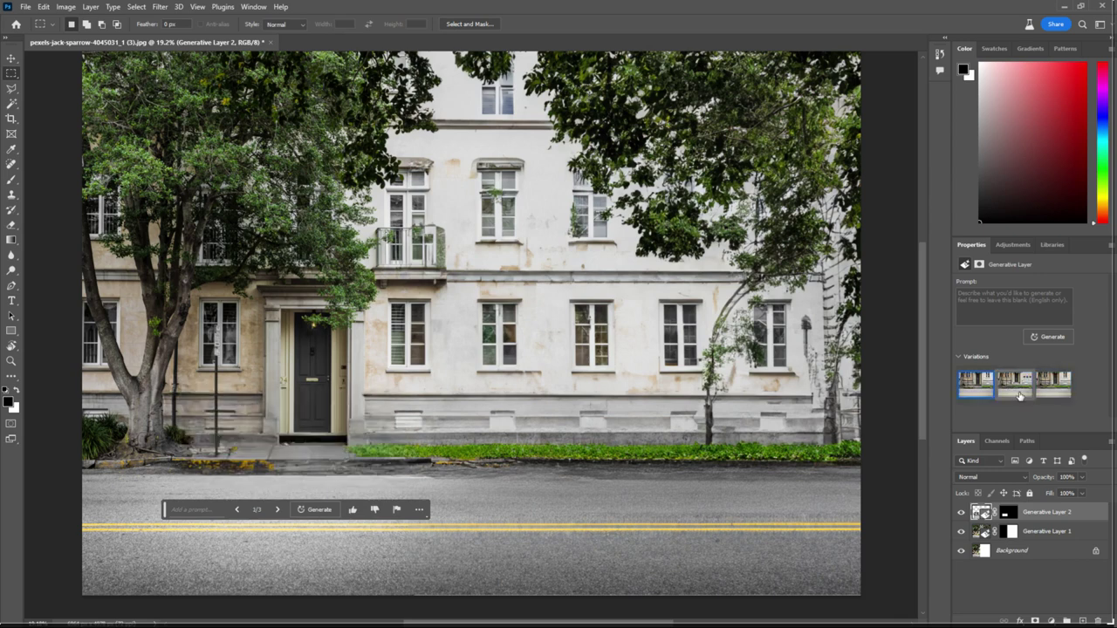
left_click(1020, 396)
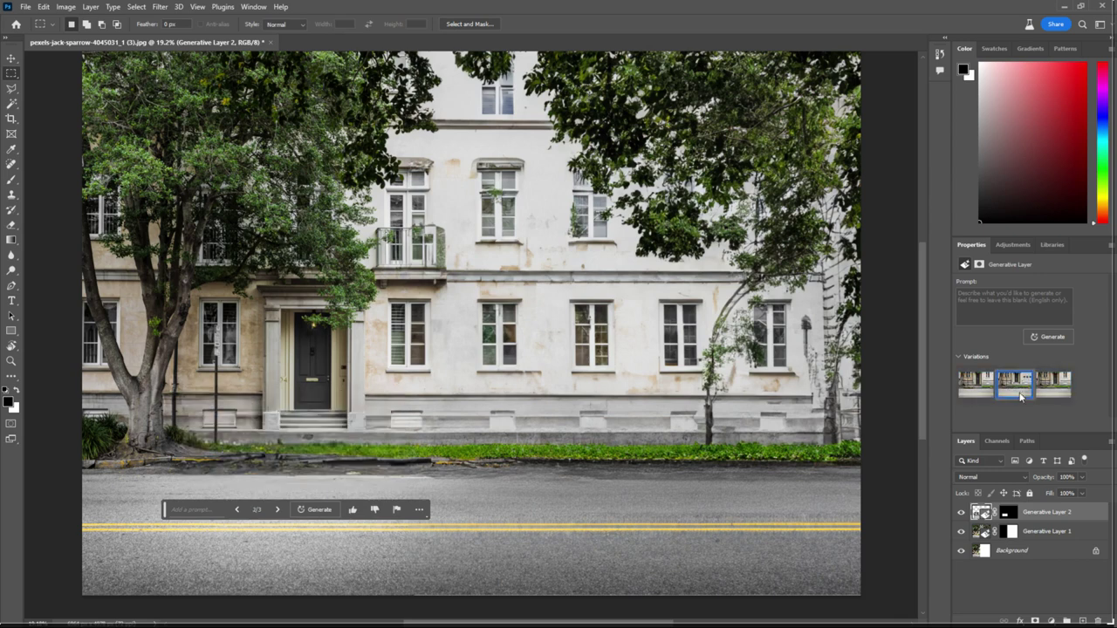
- Generate more car-area variations and keep the one with steps at the door
left_click(1050, 340)
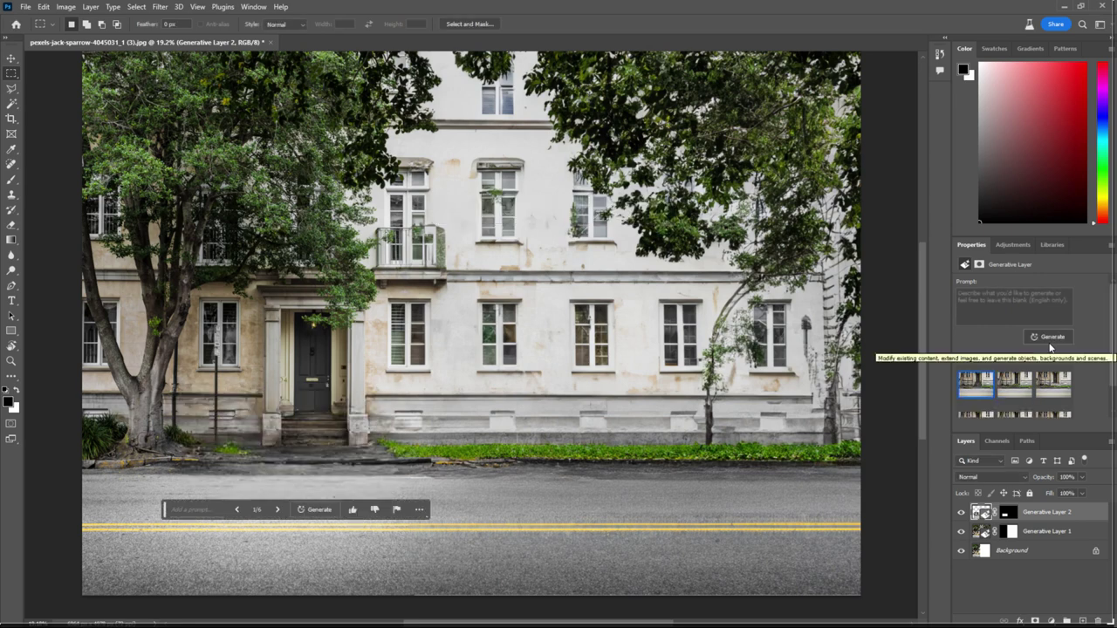
scroll(1014, 407, "down", 1)
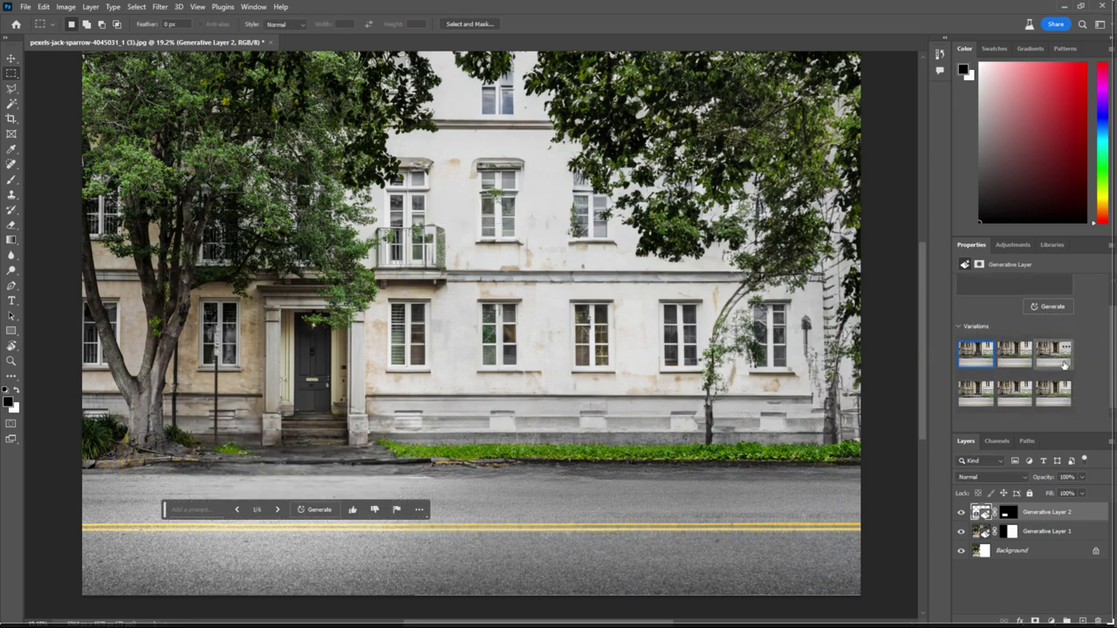
left_click(1019, 356)
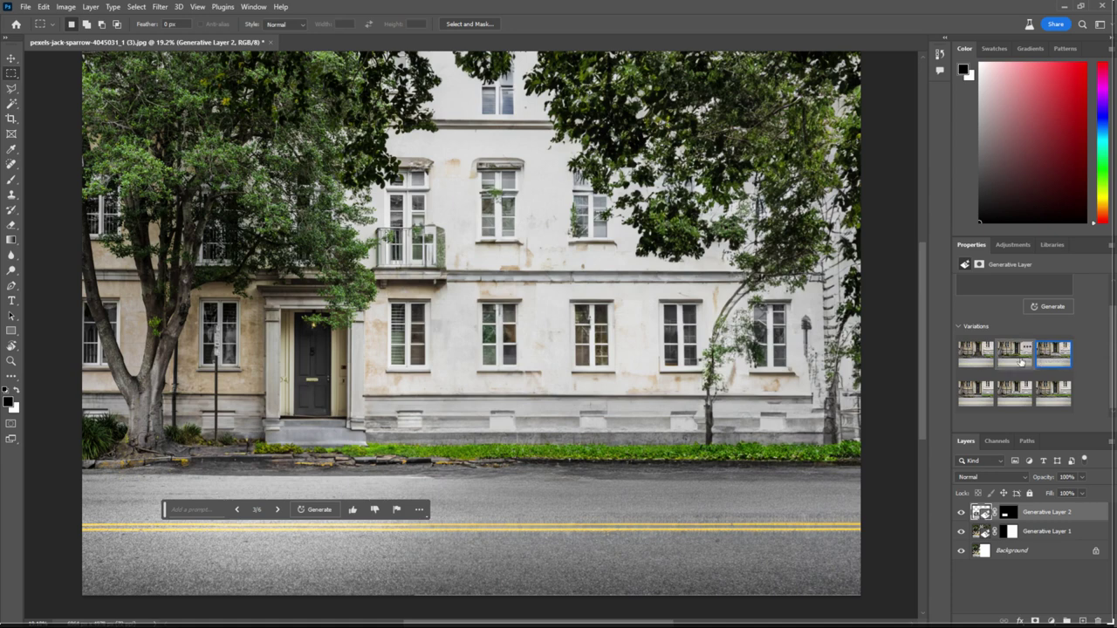
left_click(976, 365)
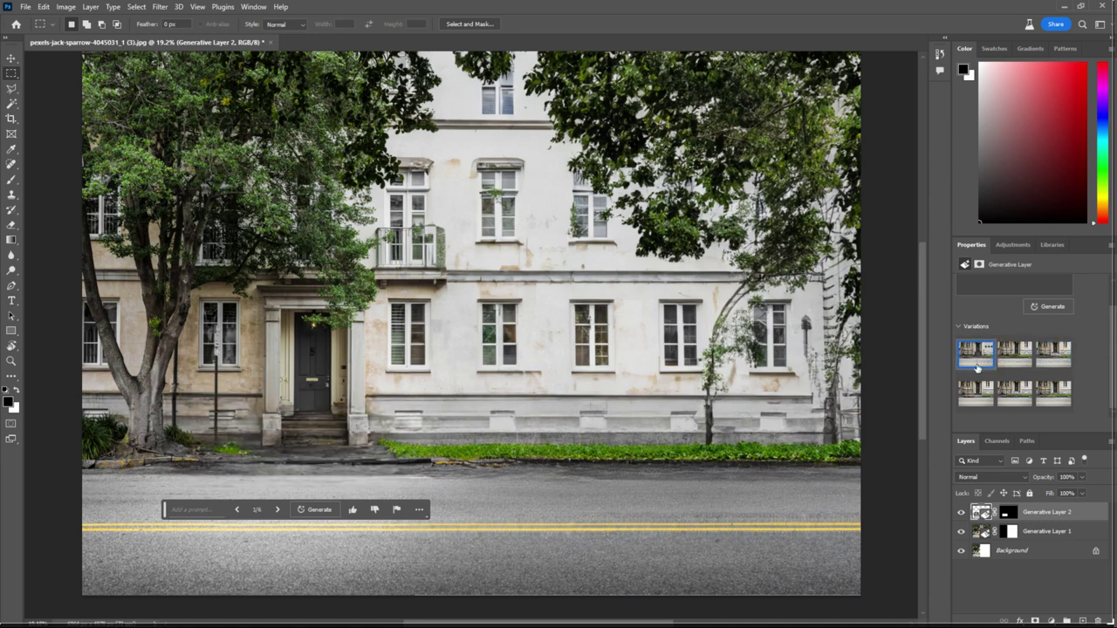
- Generate more variations on Generative Layer 1 and pick the tree-free building facade
left_click(1048, 533)
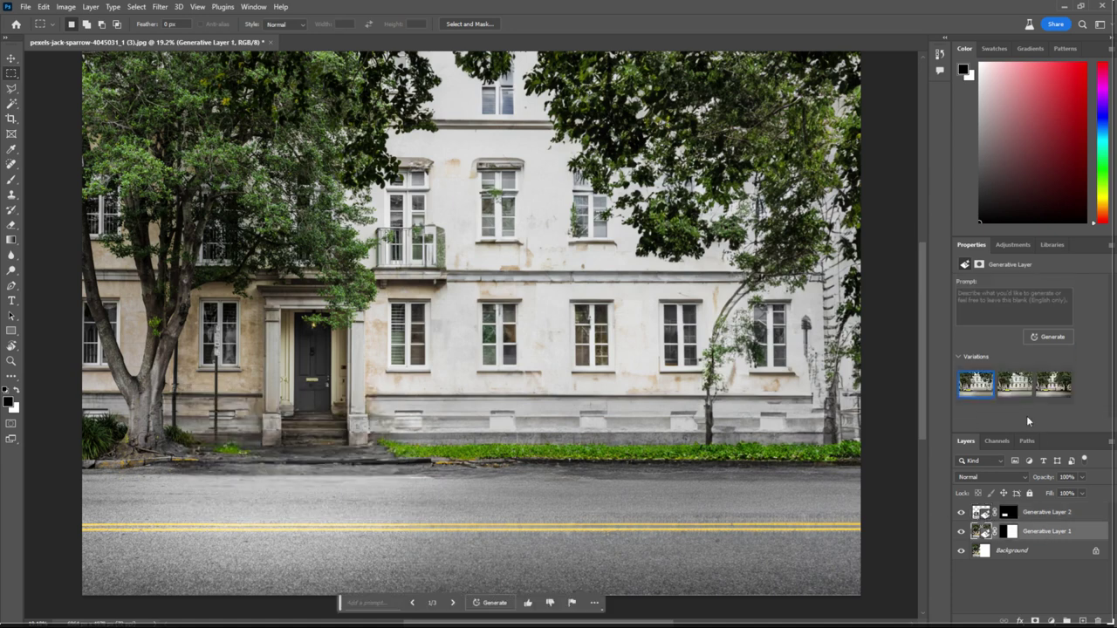
left_click(1054, 387)
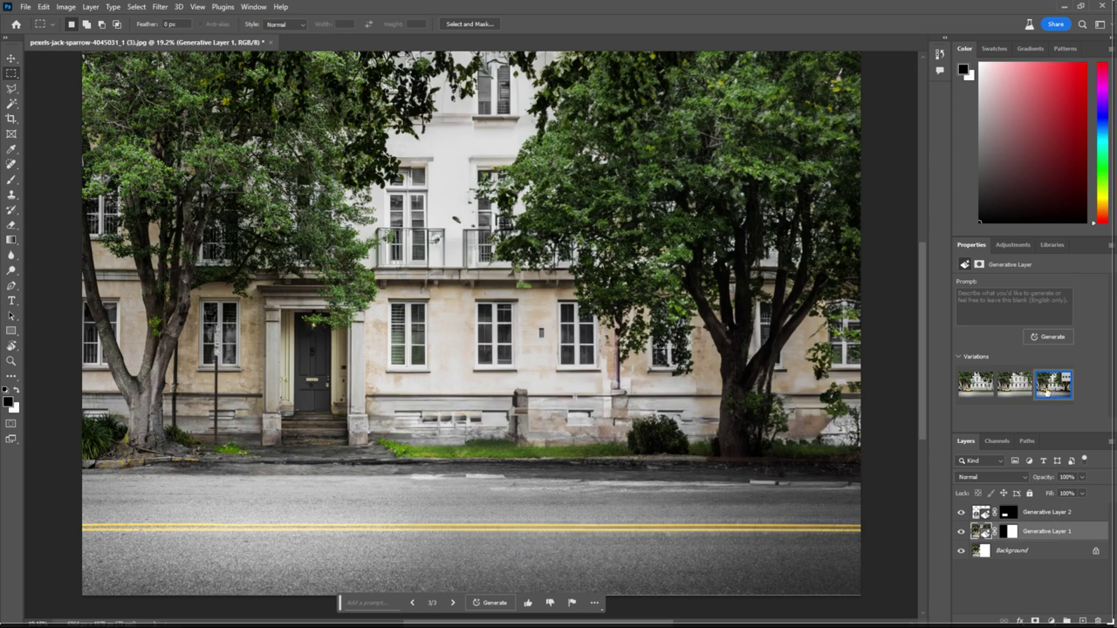
left_click(1041, 339)
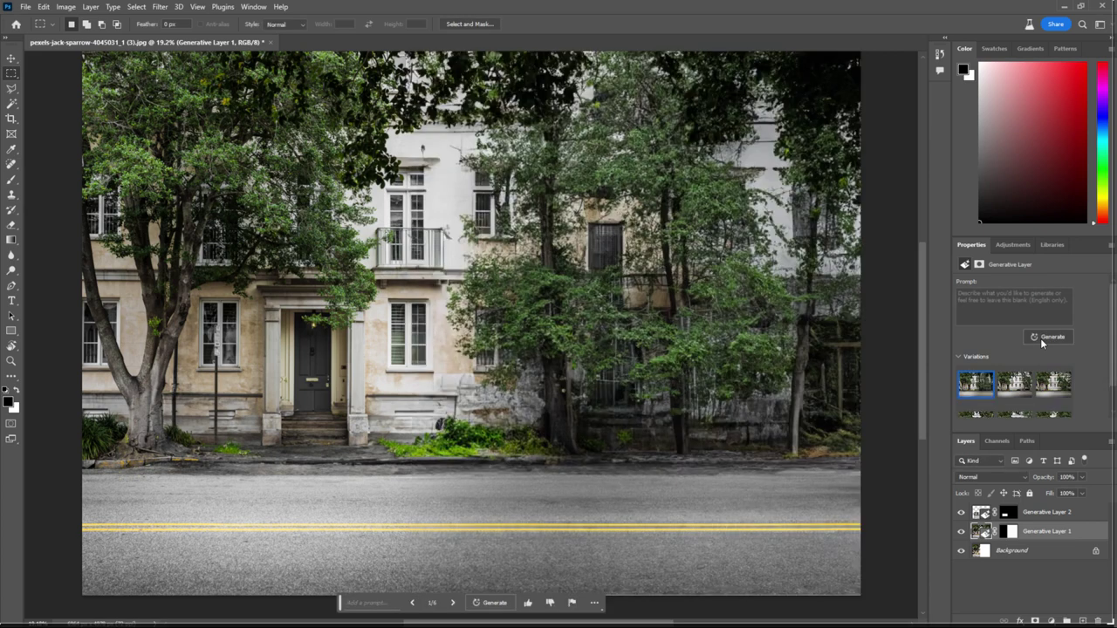
left_click(1026, 378)
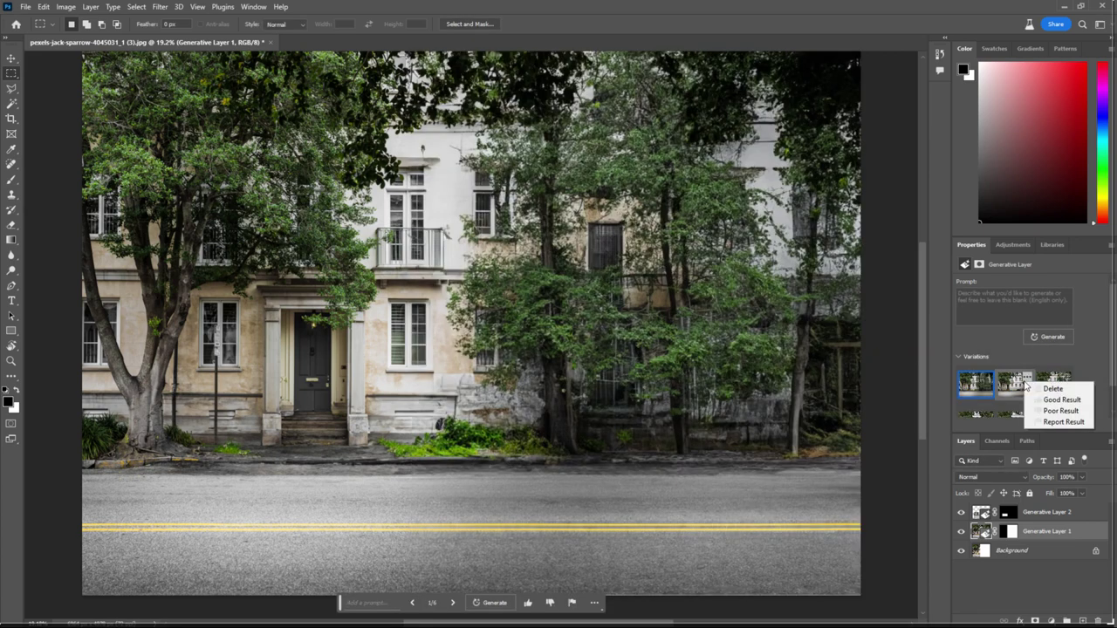
left_click(976, 411)
left_click_drag(205, 318, 228, 448)
- Generate new content beside the left tree and keep the second variation as a new layer
left_click(1036, 339)
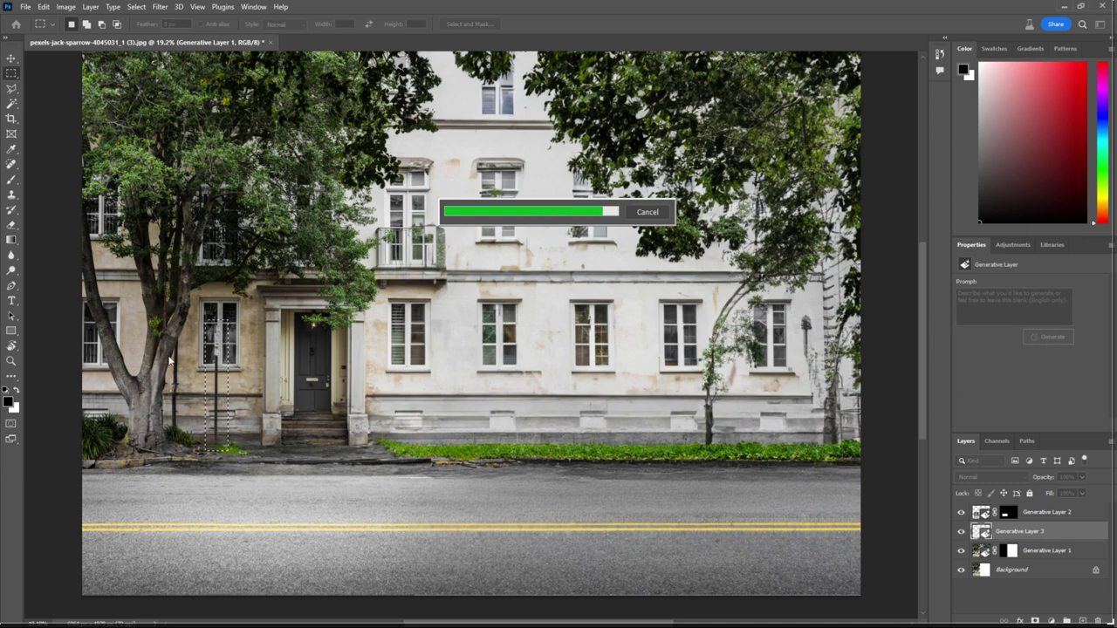
scroll(181, 394, "up", 2)
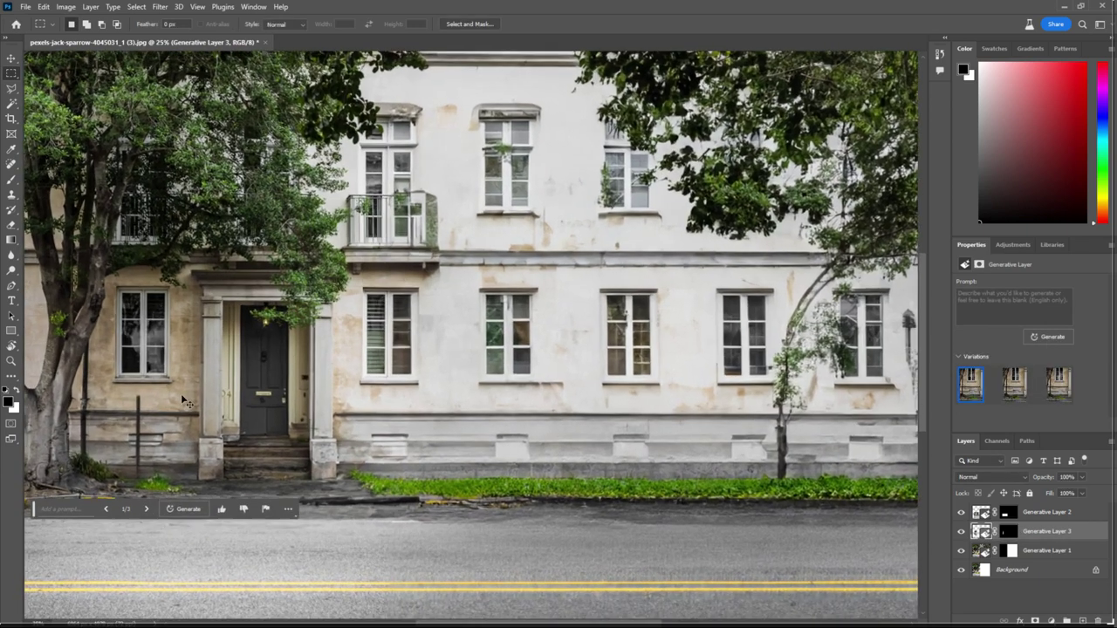
left_click_drag(165, 403, 440, 377)
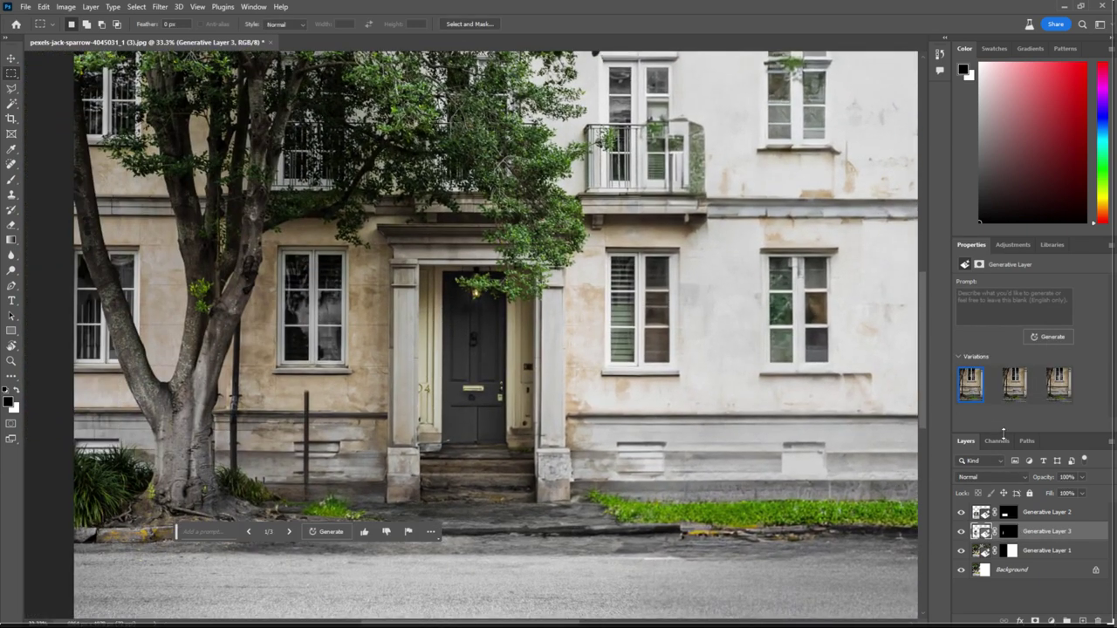
left_click(1014, 384)
key("ctrl+j")
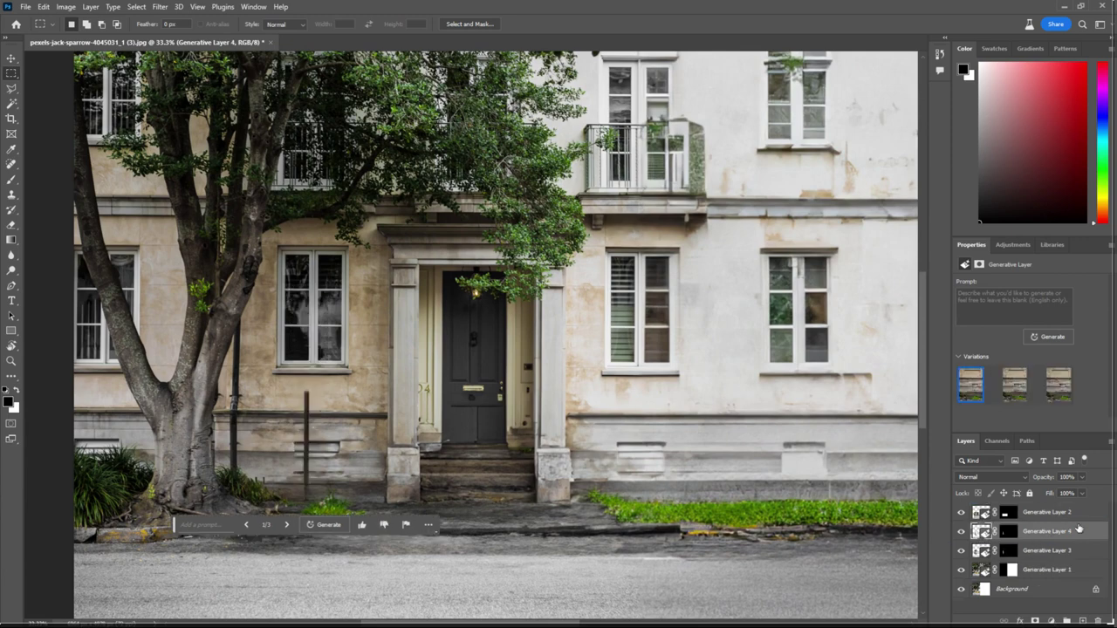
- Move Generative Layer 4 to the top of the Layers panel
left_click_drag(1058, 535, 1057, 517)
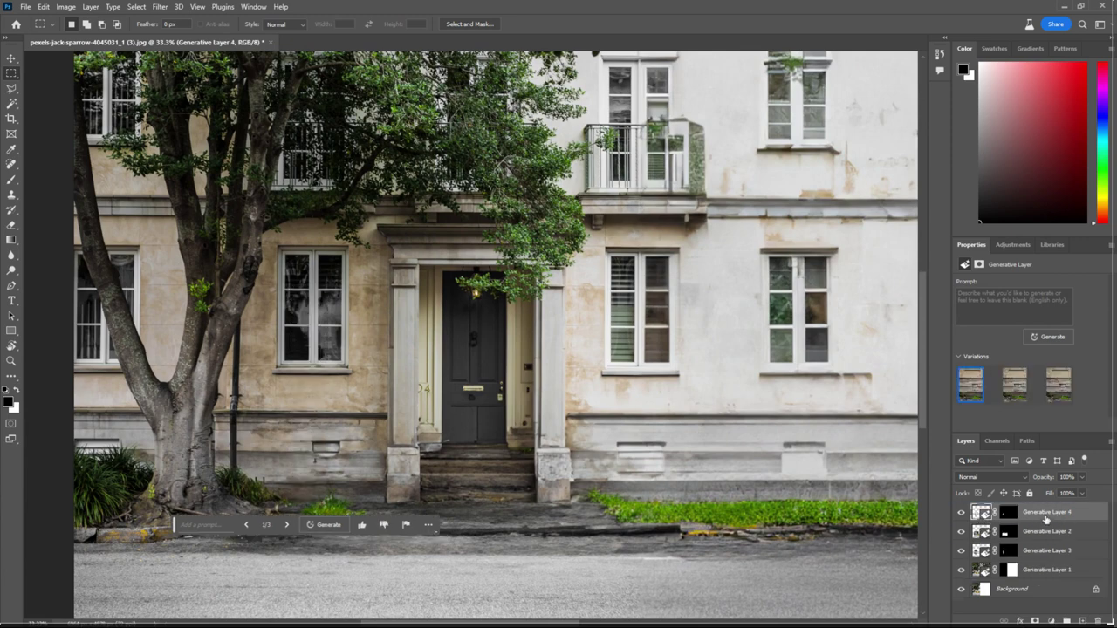
scroll(898, 361, "down", 3)
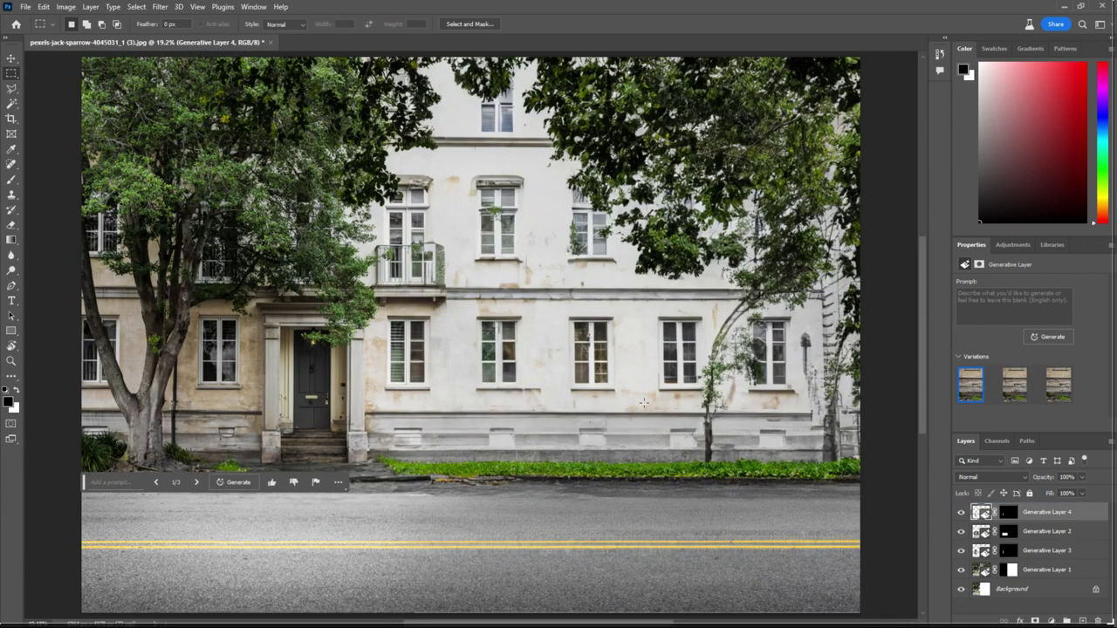
left_click_drag(521, 323, 712, 573)
- Generate 'a man on a bike with motion blur' in the street selection, keeping variation three
scroll(436, 392, "right", 5)
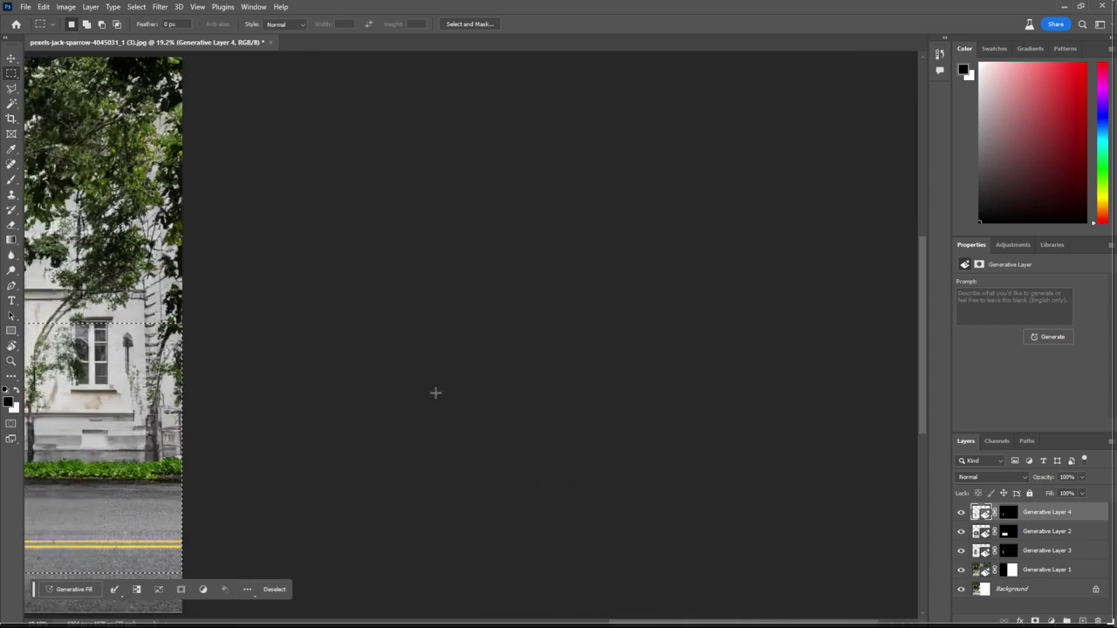
scroll(436, 392, "left", 8)
left_click(573, 589)
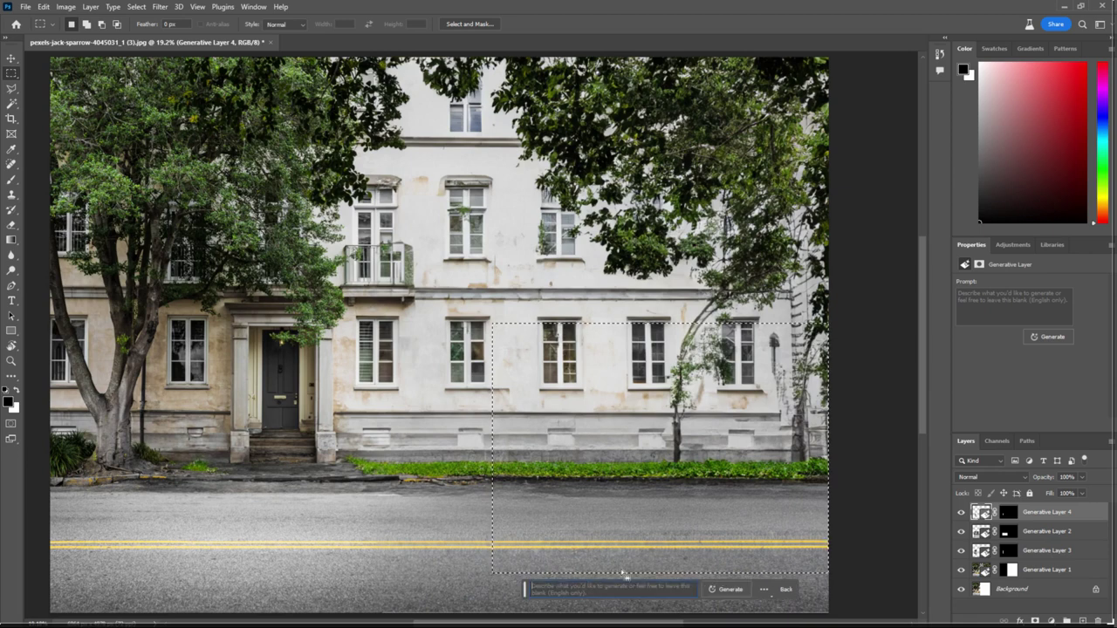
type("a m")
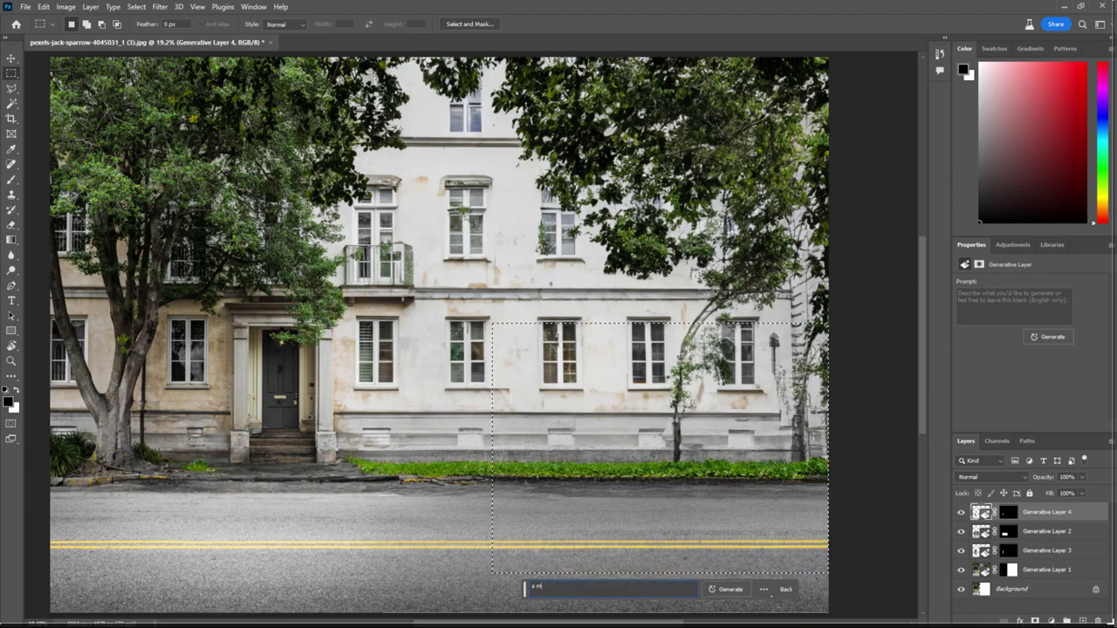
type("an on a bike")
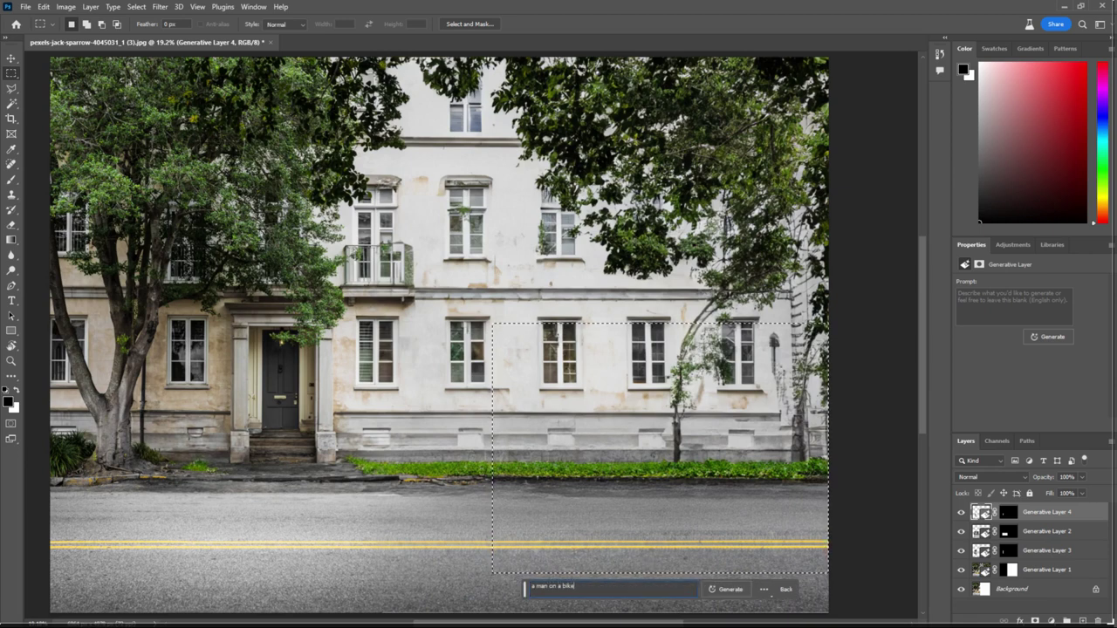
type(" with mo")
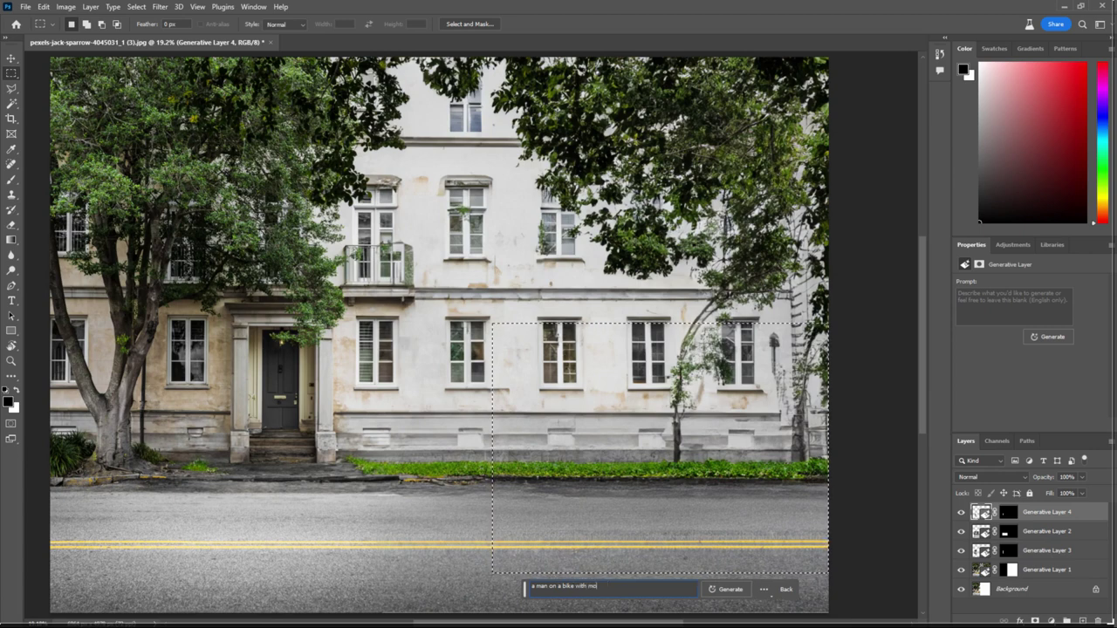
type("tion blur")
key("Return")
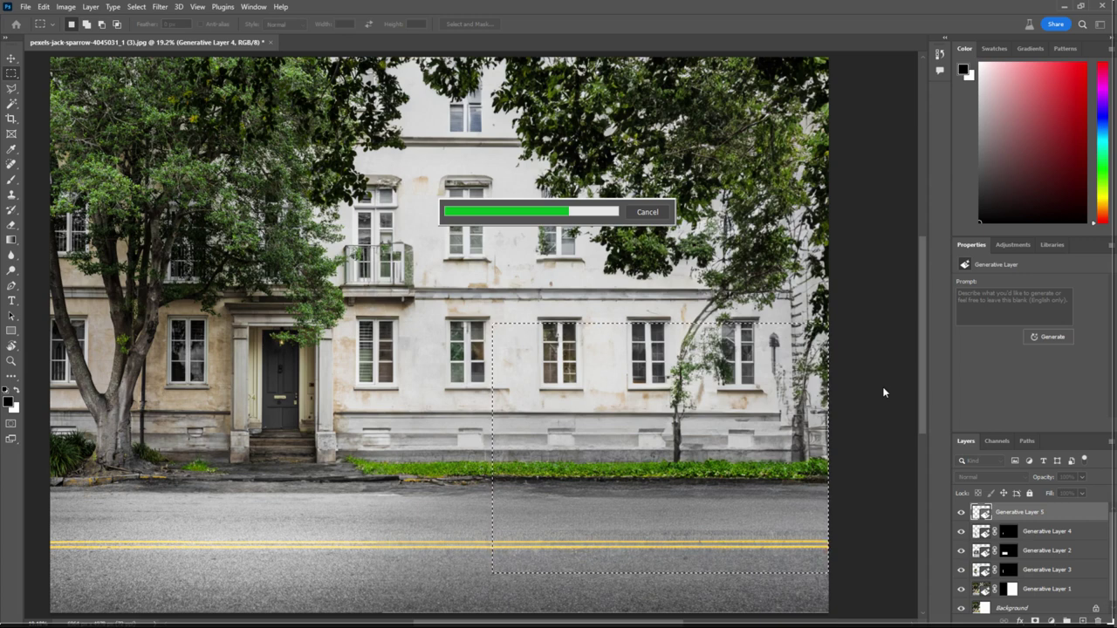
left_click(1019, 386)
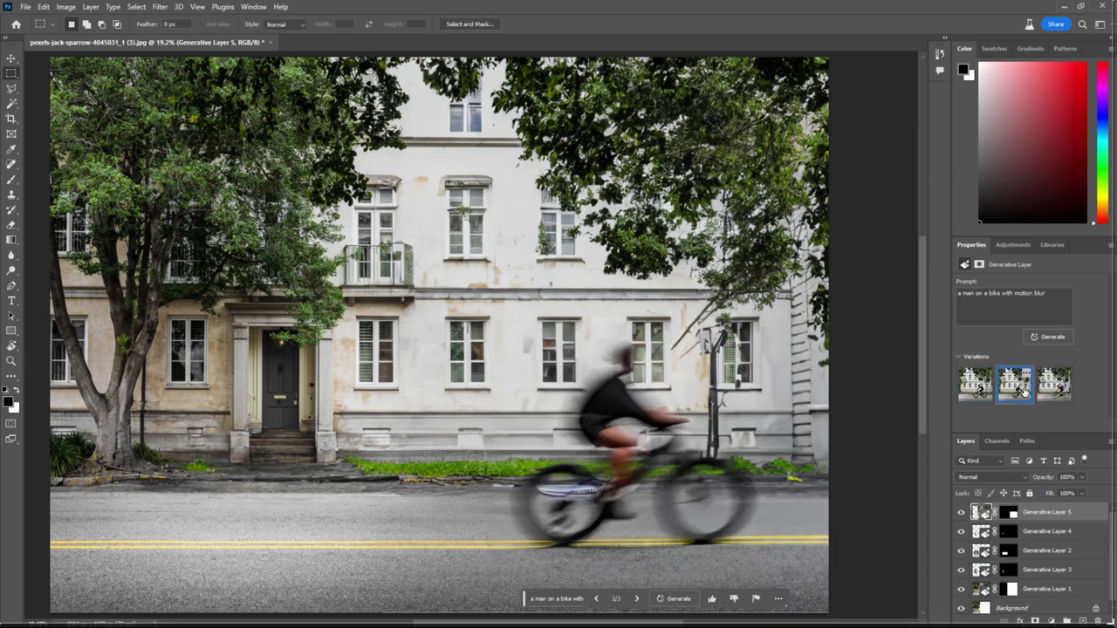
left_click(1053, 394)
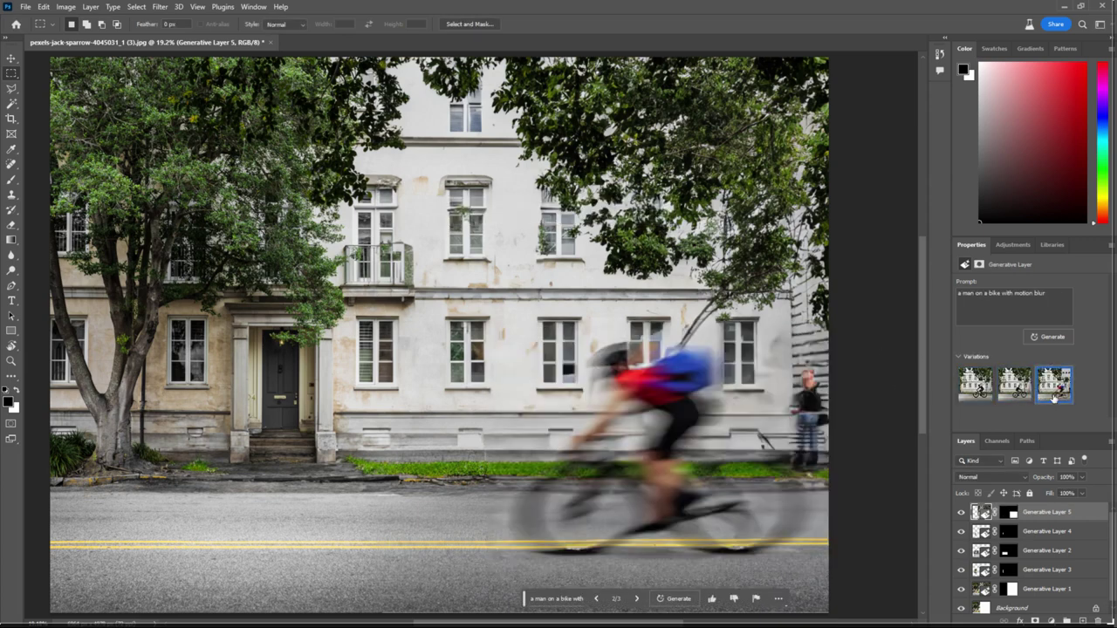
left_click(1009, 515)
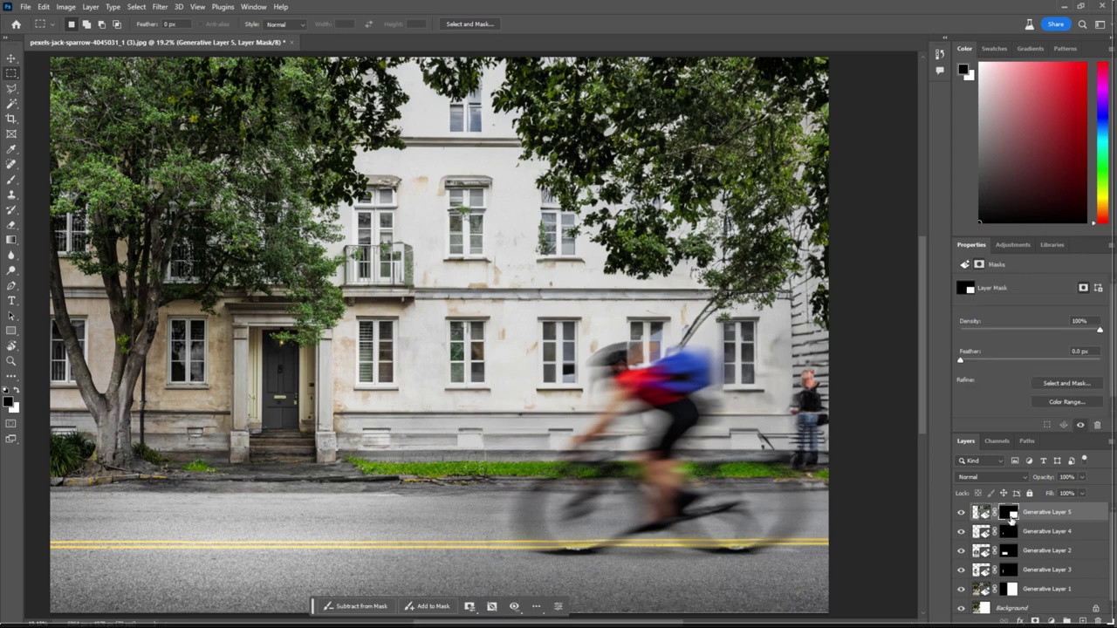
- Paint black on Generative Layer 5's mask to erase the standing person, using a 700 px brush
left_click(11, 179)
mouse_move(801, 379)
left_mouse_down()
mouse_move(819, 483)
mouse_move(776, 381)
left_mouse_up()
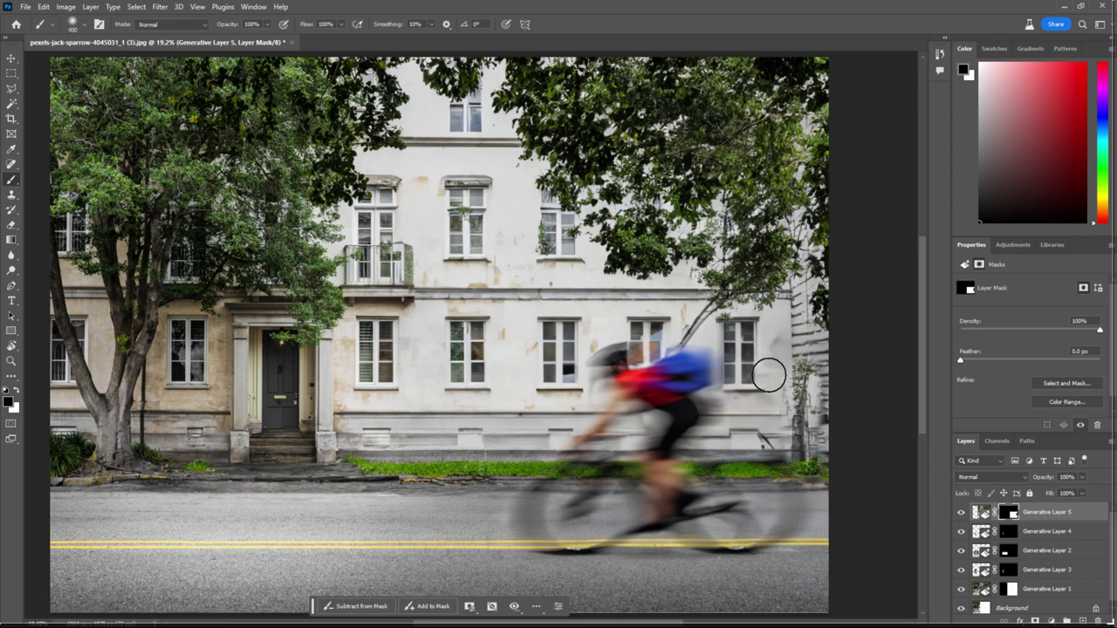
key("bracketright")
key("bracketright")
key("bracketright")
key("bracketright")
right_click(766, 375)
left_click(814, 245)
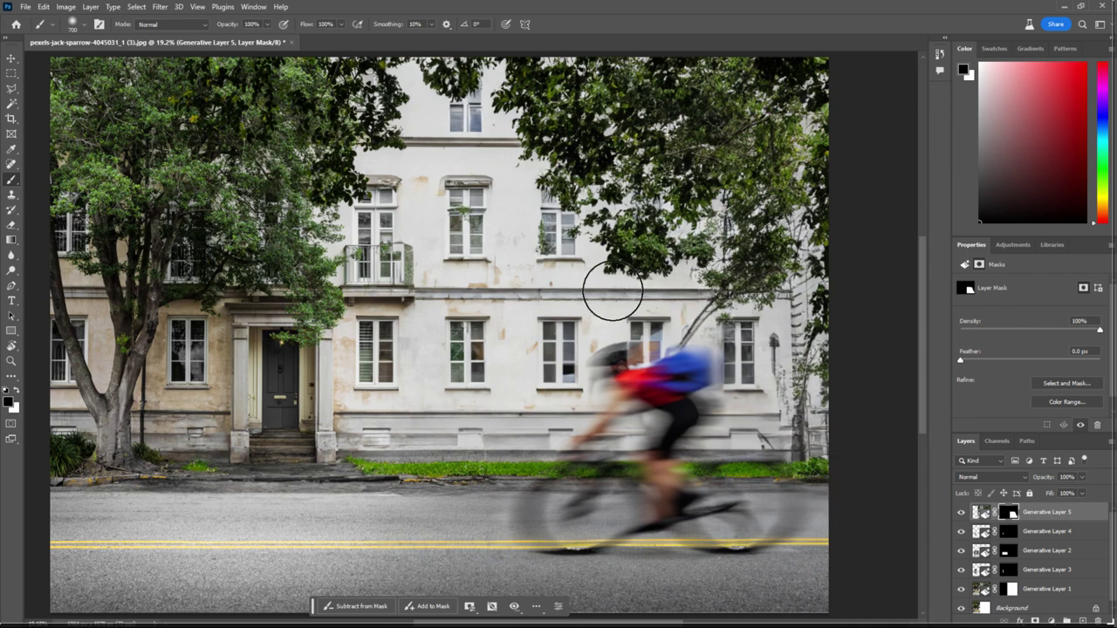
key("v")
scroll(436, 331, "left", 1)
left_click(961, 609, "alt")
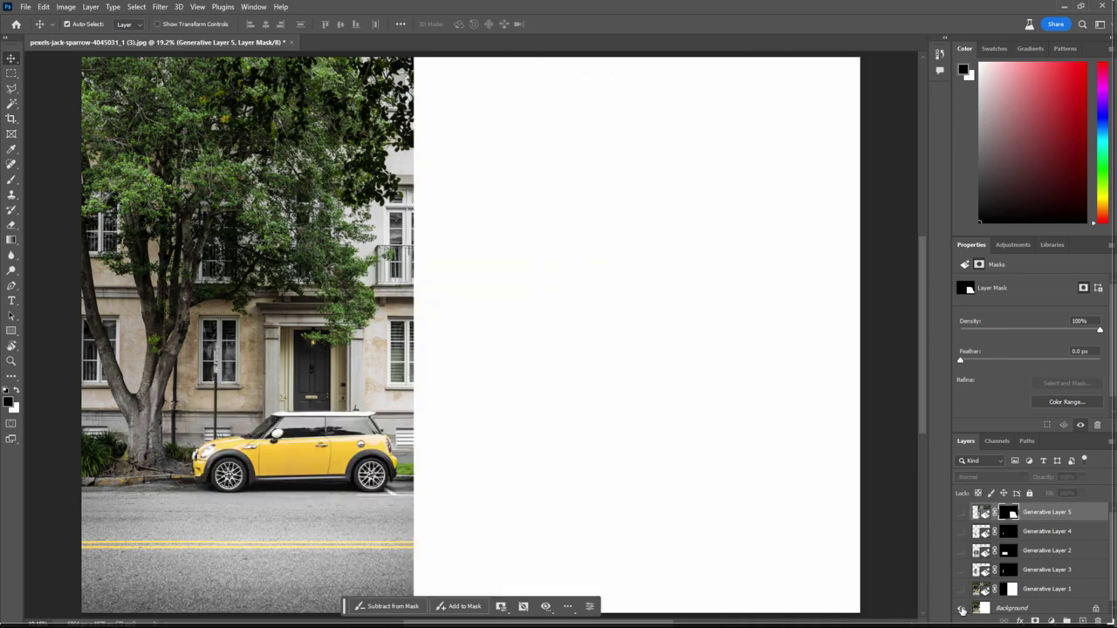
left_click(962, 609, "alt")
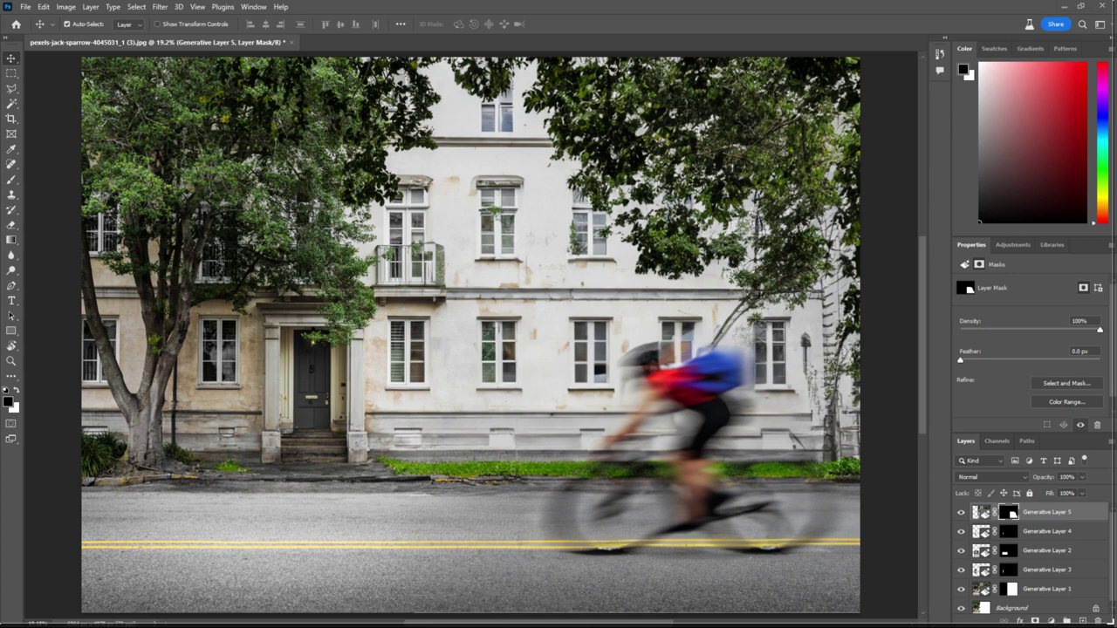
- Open the portrait, select the man, invert the selection and generate a 'bali' background
left_click_drag(535, 79, 557, 52)
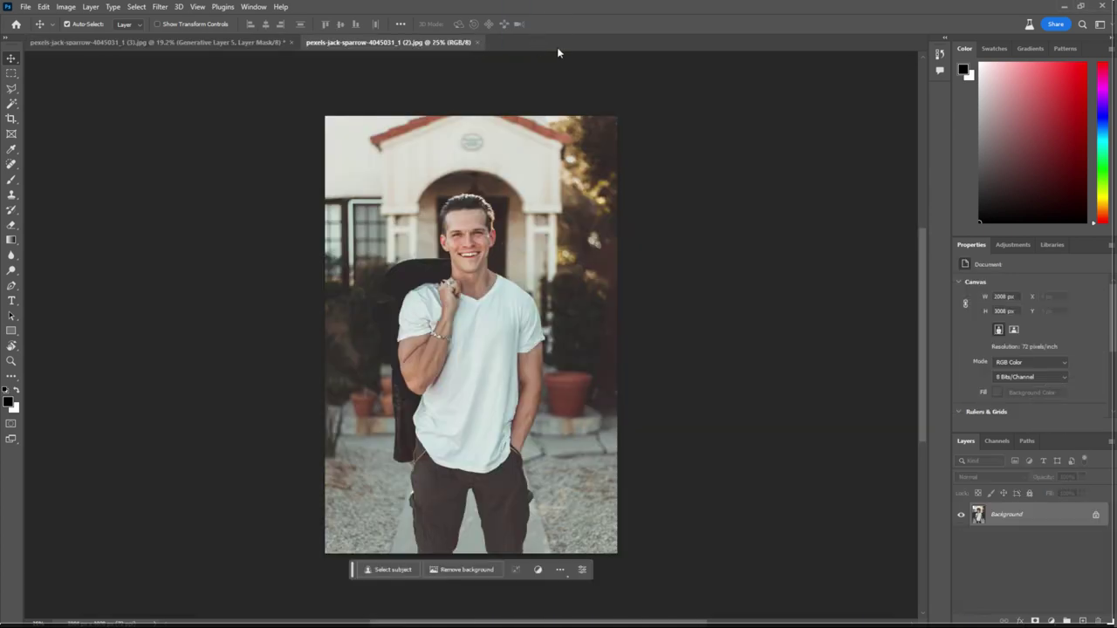
left_click(406, 569)
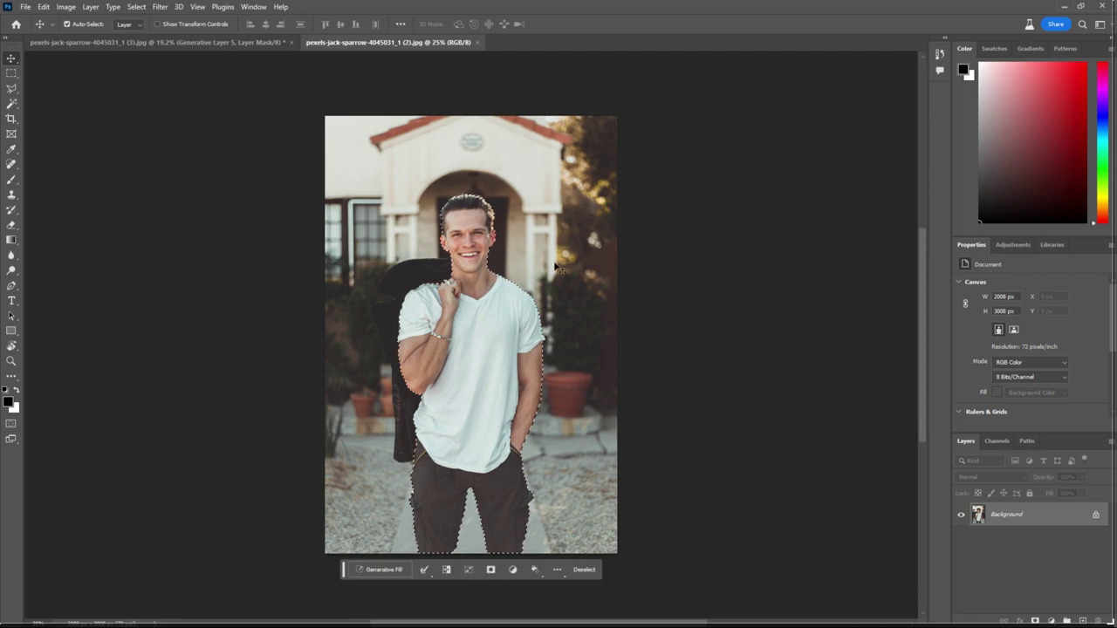
left_click(447, 570)
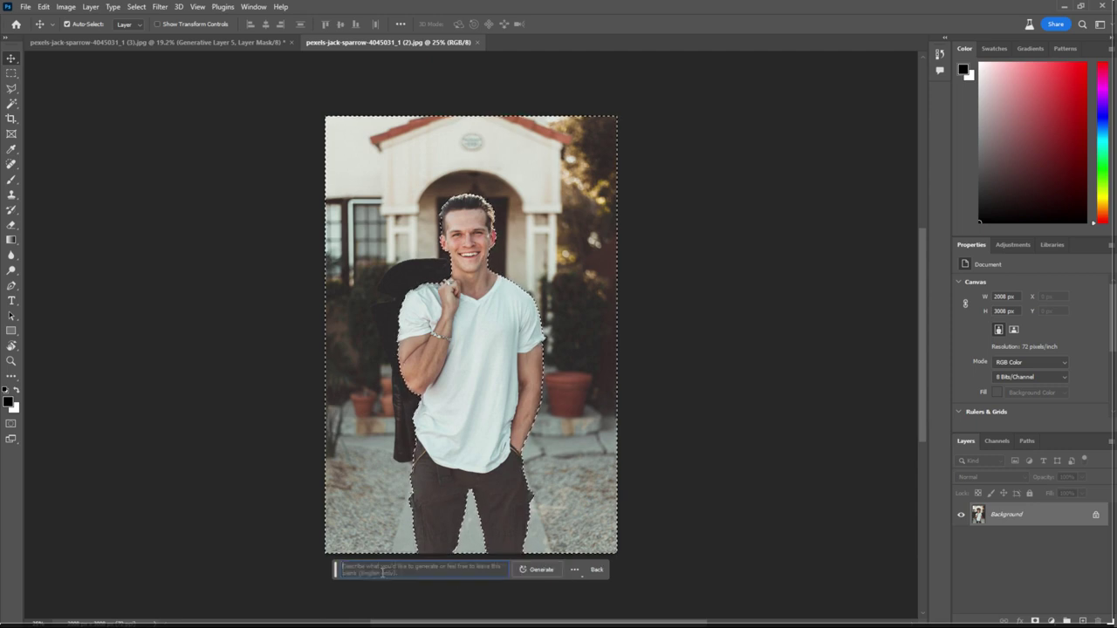
left_click(383, 570)
key("Return")
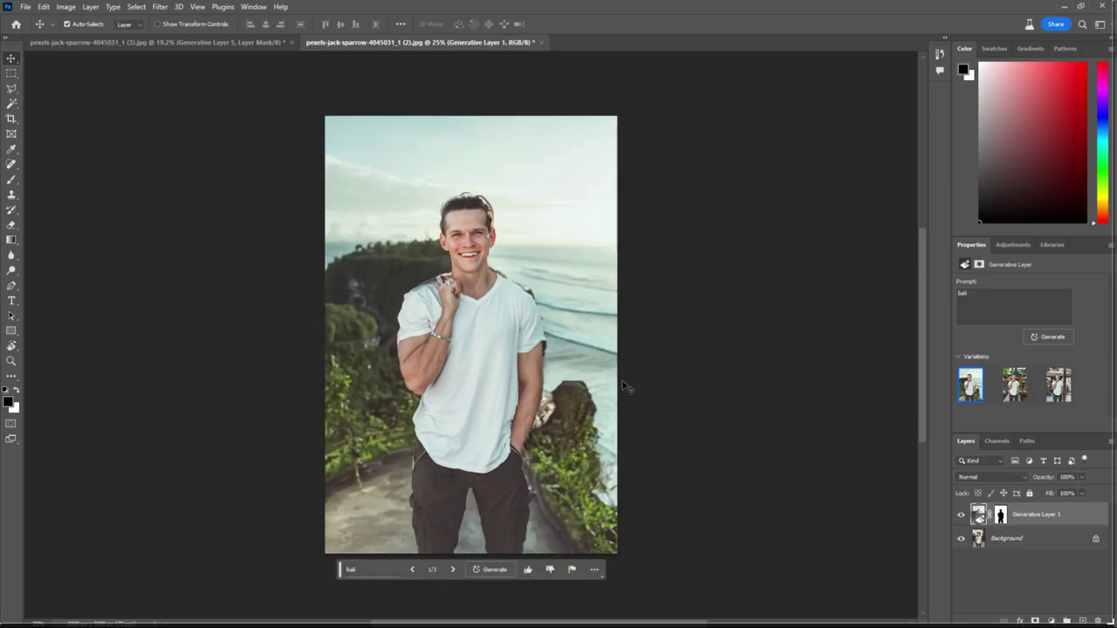
- Compare the background variations against the original and keep the first, with the ocean cliff
left_click(1059, 384)
left_click(1014, 384)
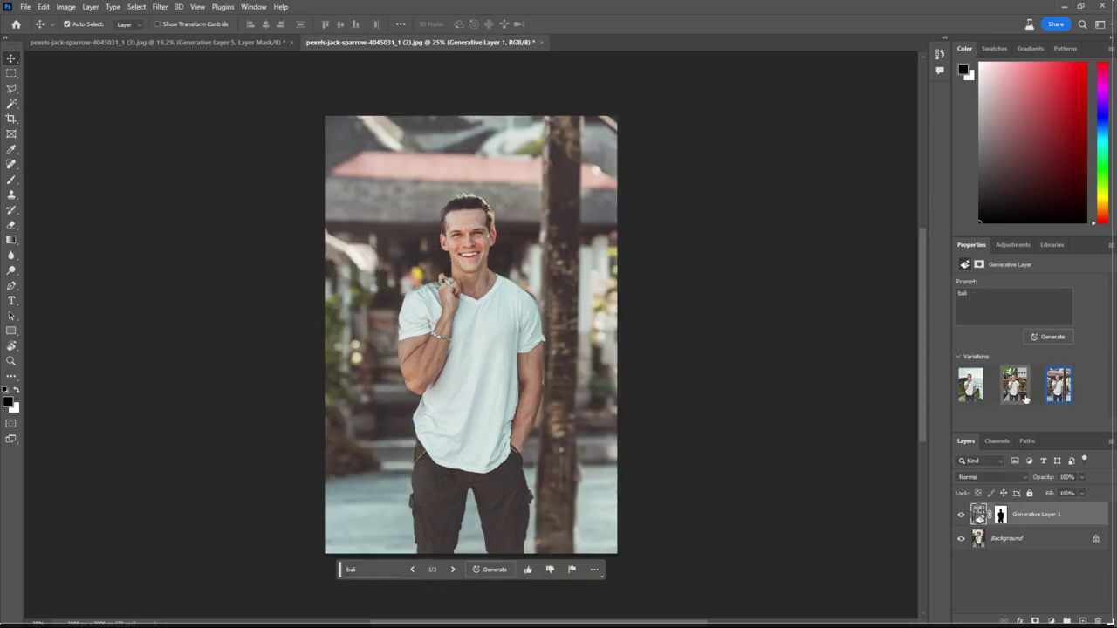
left_click(962, 514)
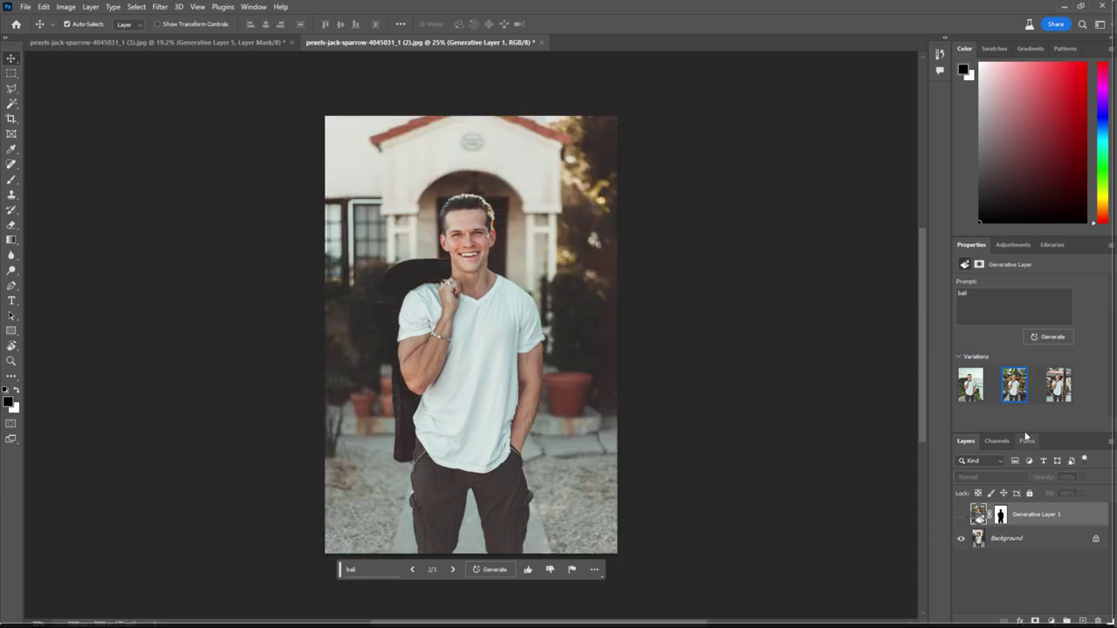
left_click(961, 514)
left_click(970, 384)
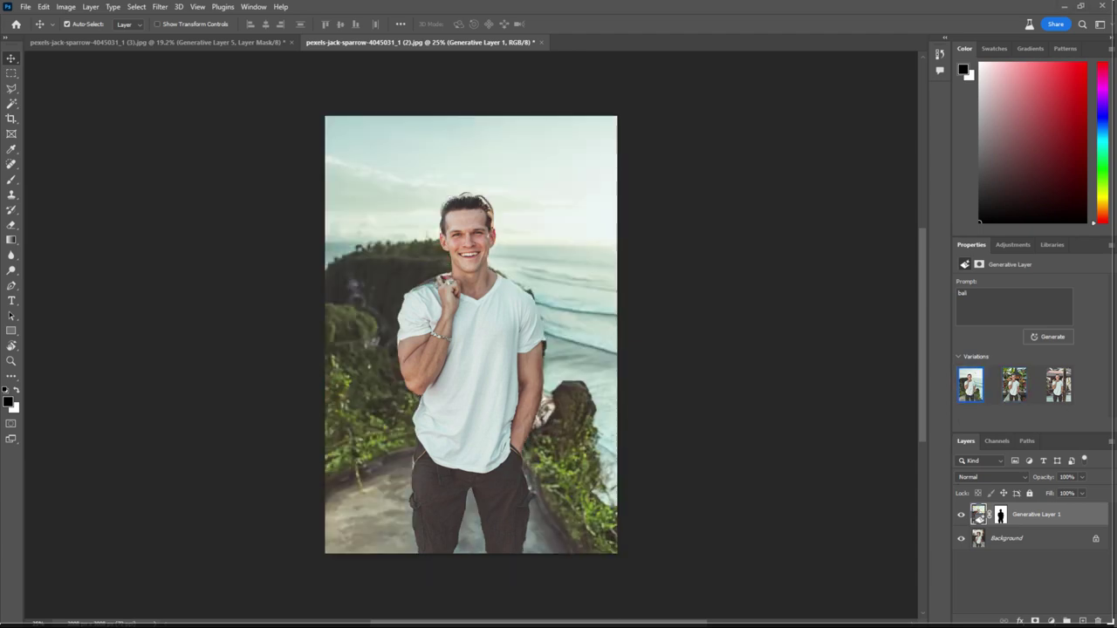
left_click_drag(541, 114, 625, 41)
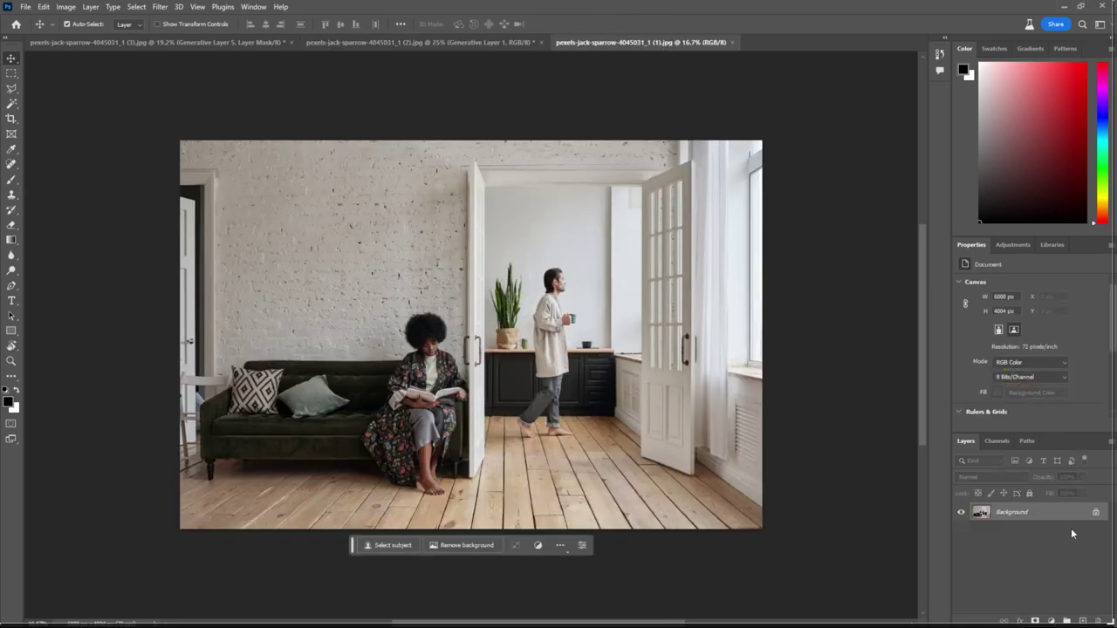
- Marquee the walking man, fill with a blank prompt, and keep the wooden-stool variation
left_click(12, 73)
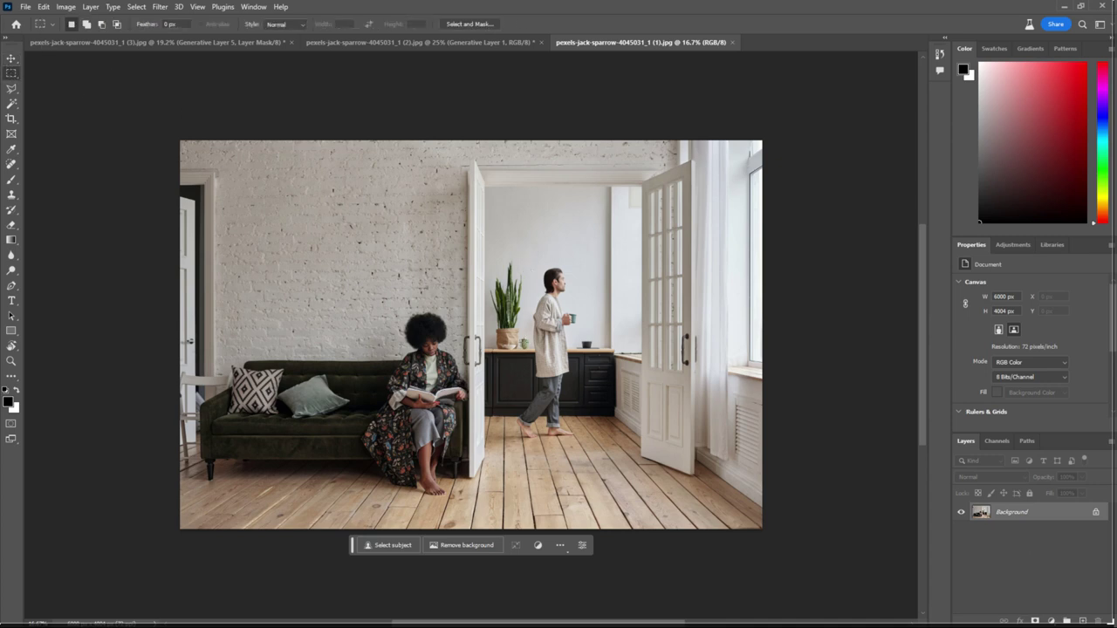
left_click_drag(512, 258, 584, 449)
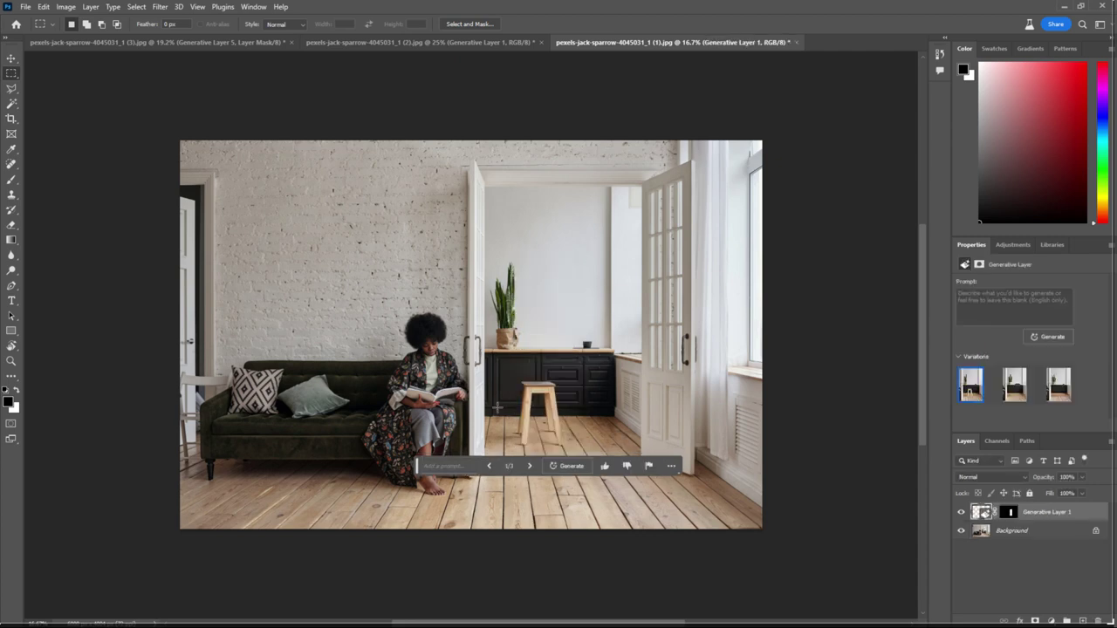
left_click(1059, 384)
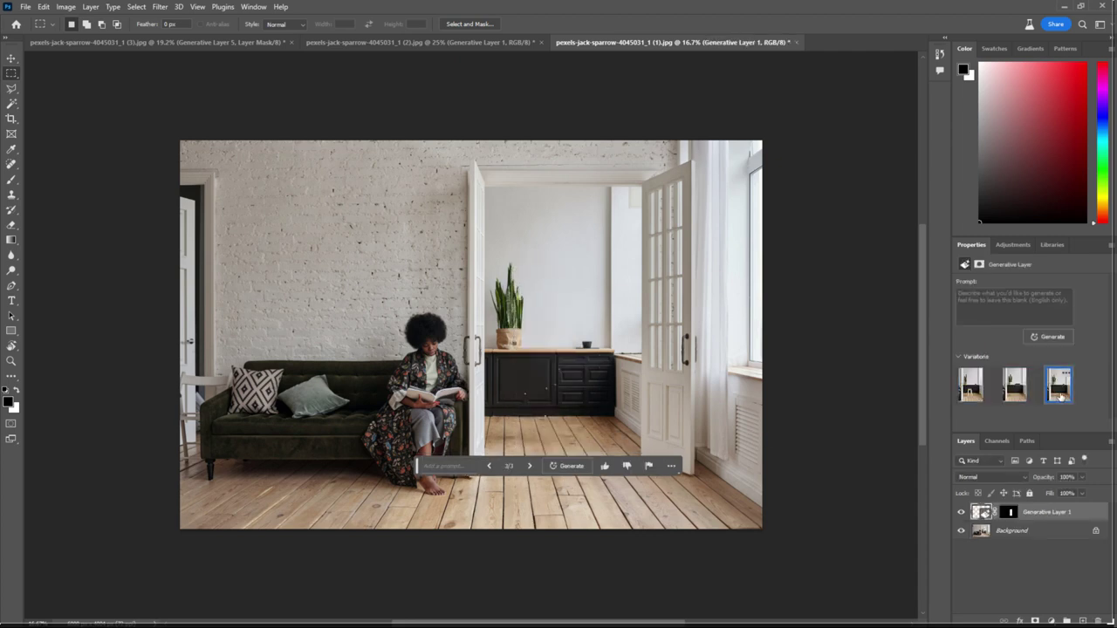
left_click(1014, 397)
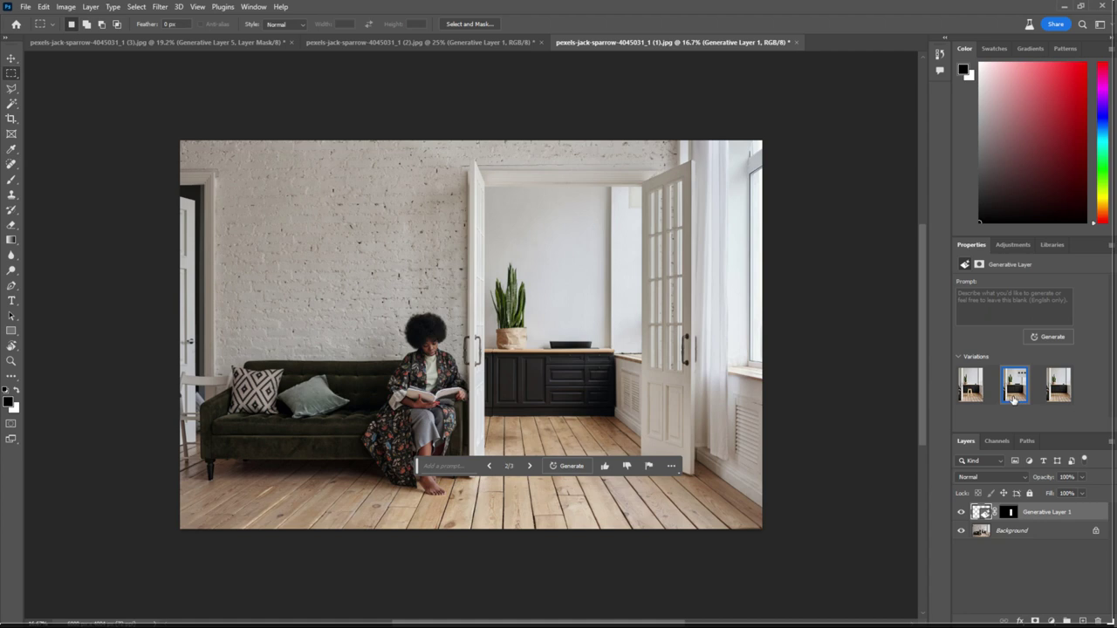
left_click(974, 397)
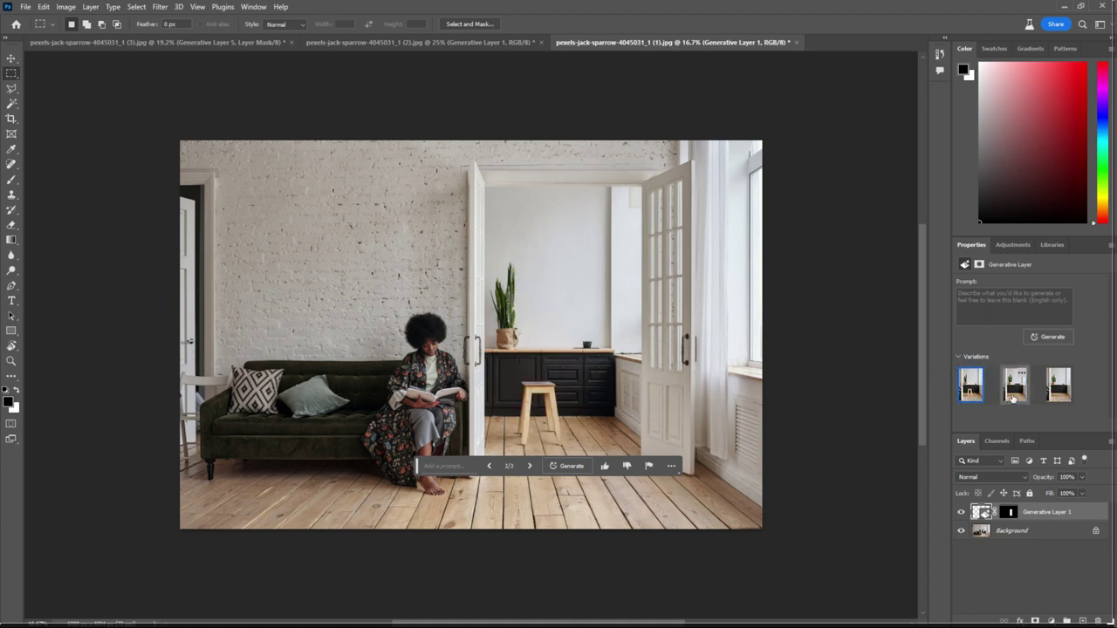
left_click(1014, 397)
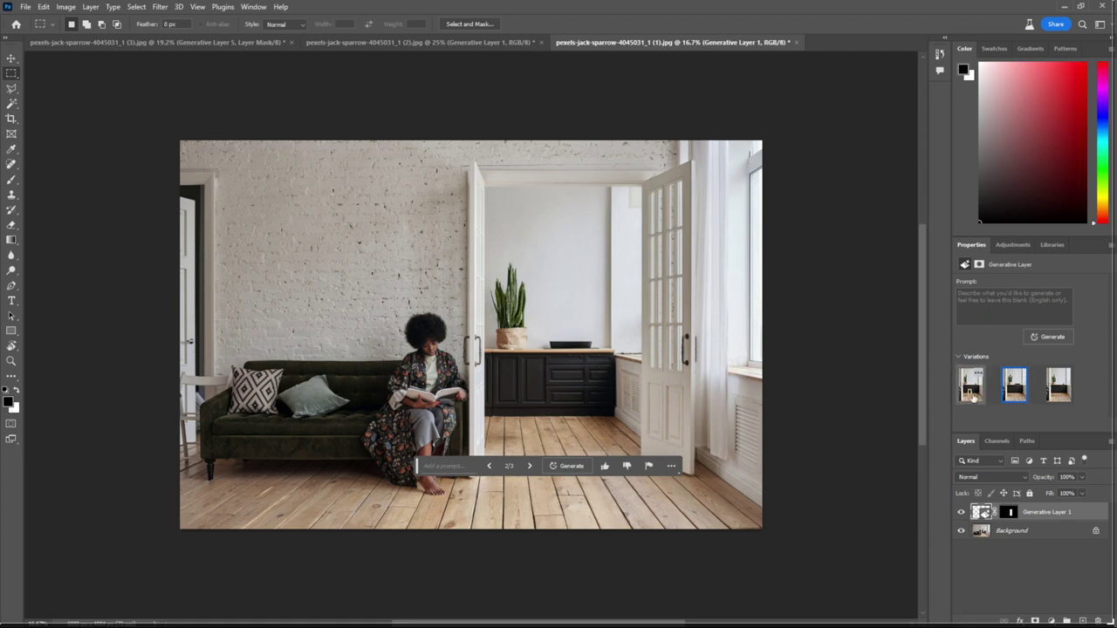
left_click(972, 397)
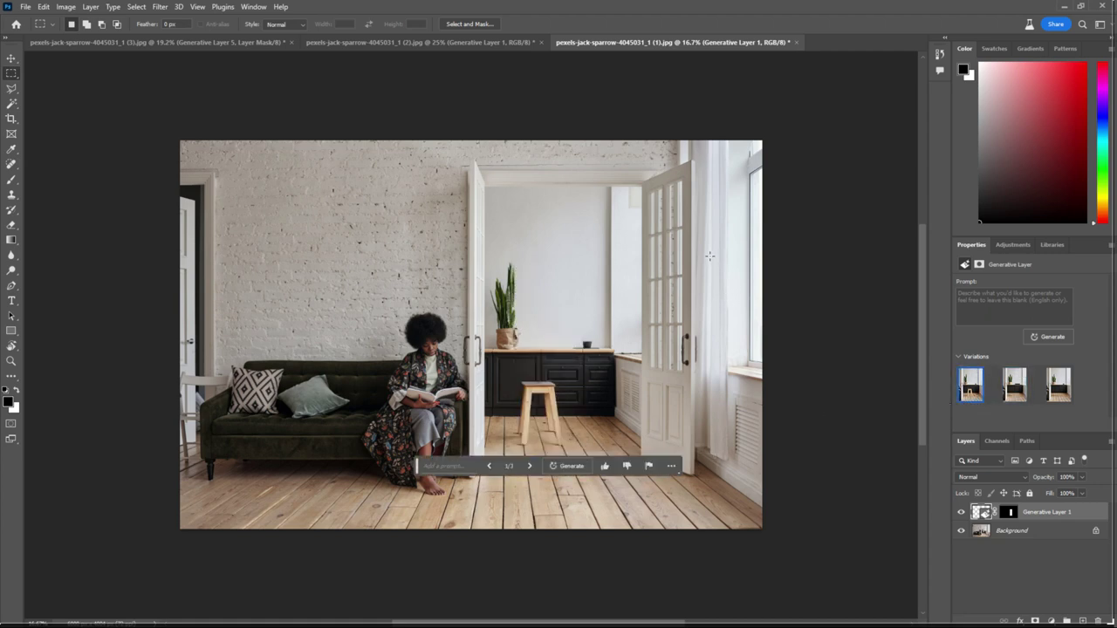
left_click_drag(709, 256, 776, 506)
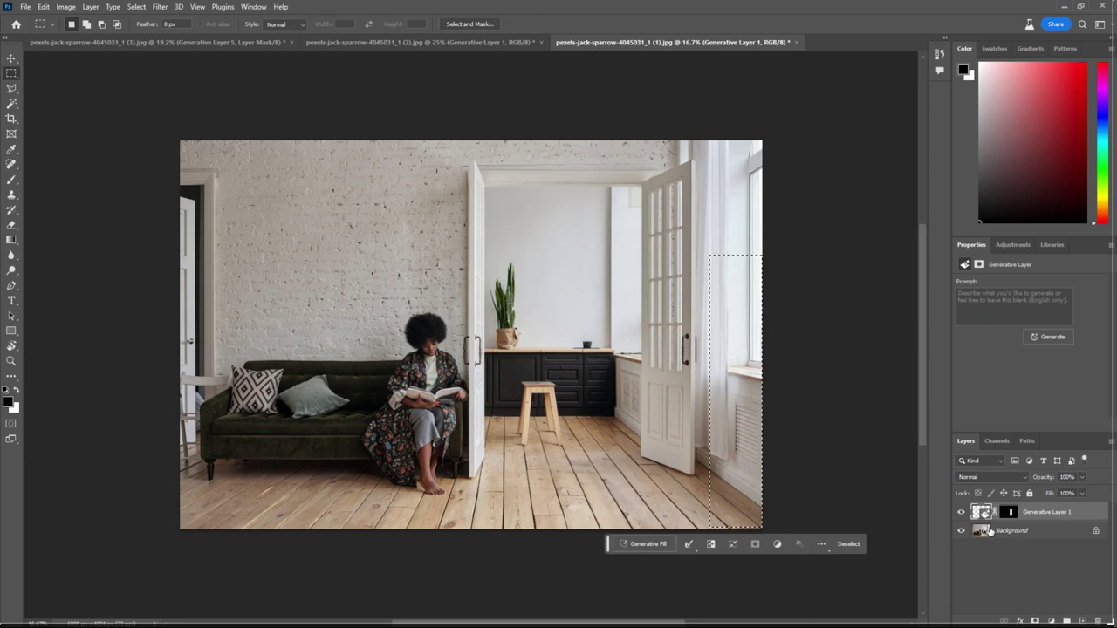
- Generate 'add a lamp' in the right-edge strip and keep variation 3/3, a black floor lamp
left_click(644, 543)
type("a")
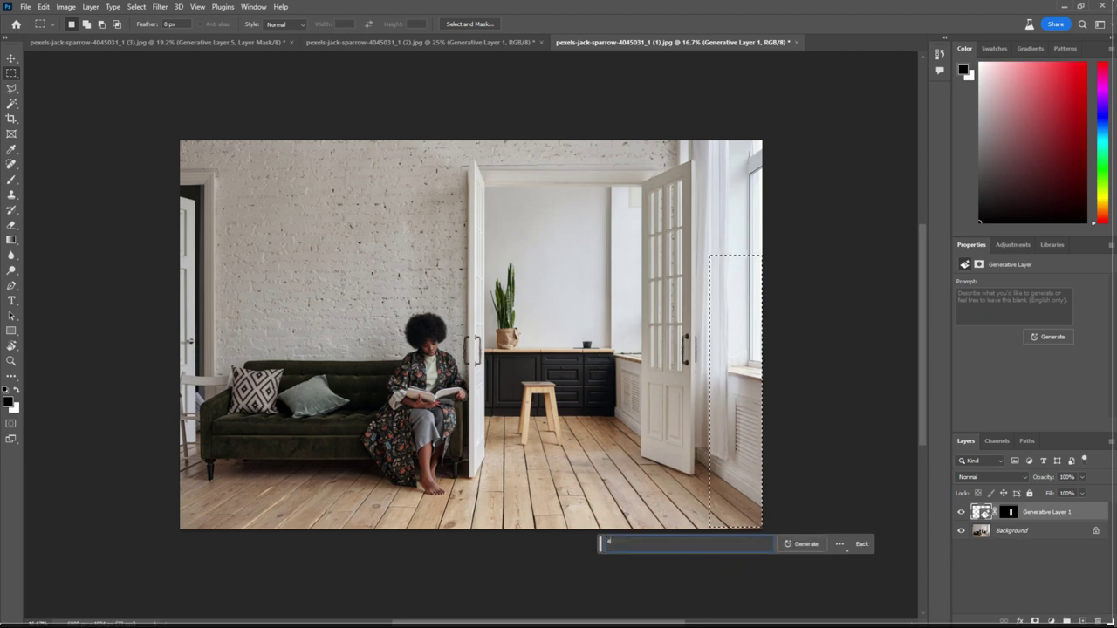
type("dd a")
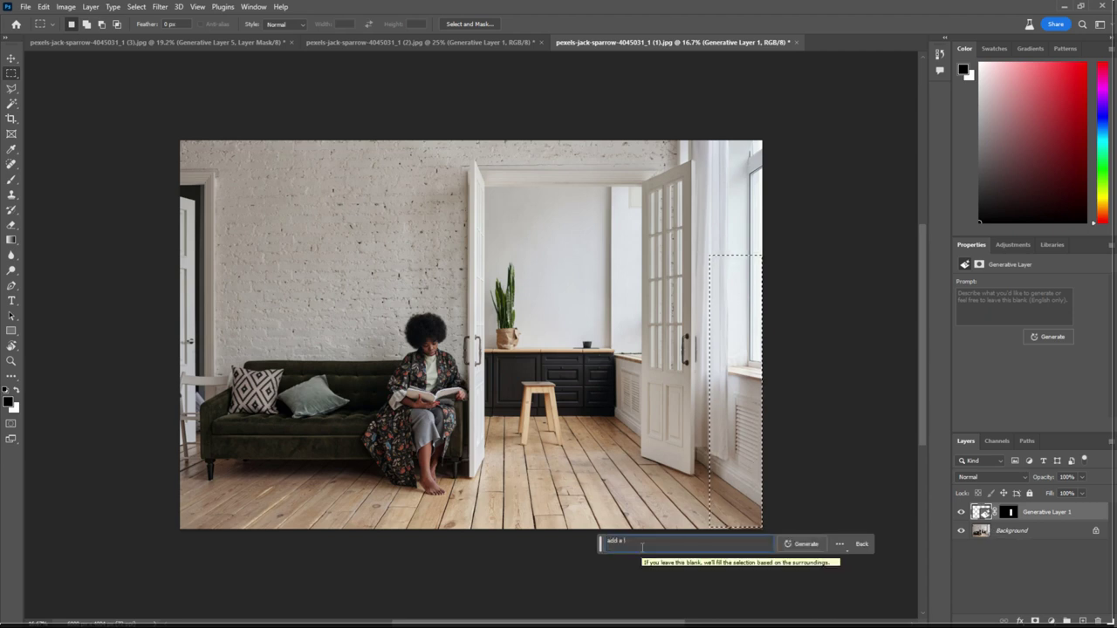
type(" lmap")
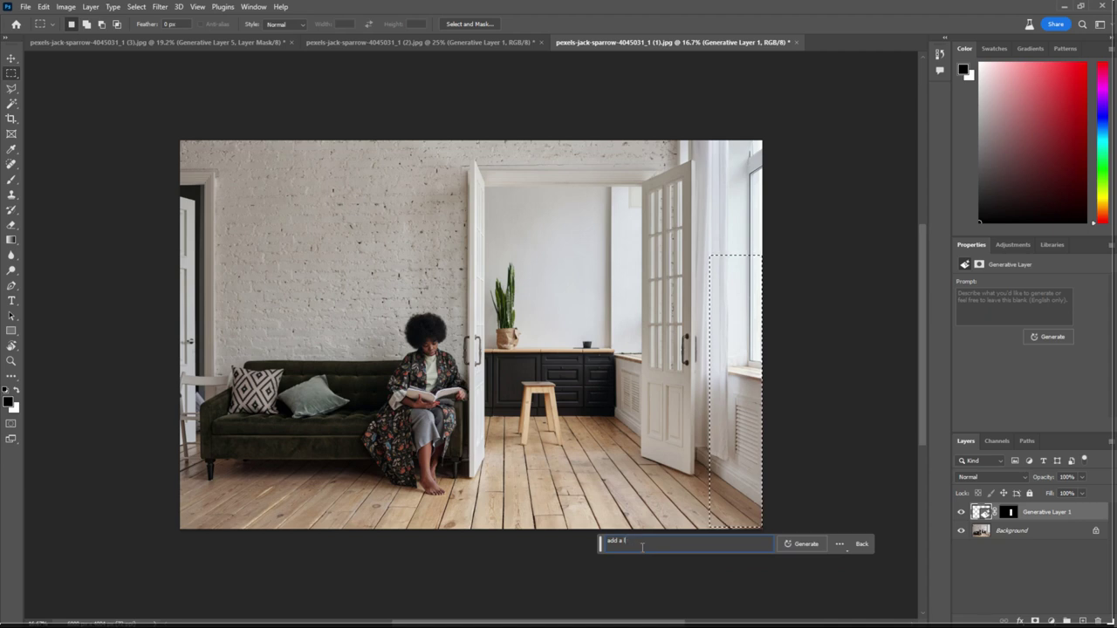
key("Return")
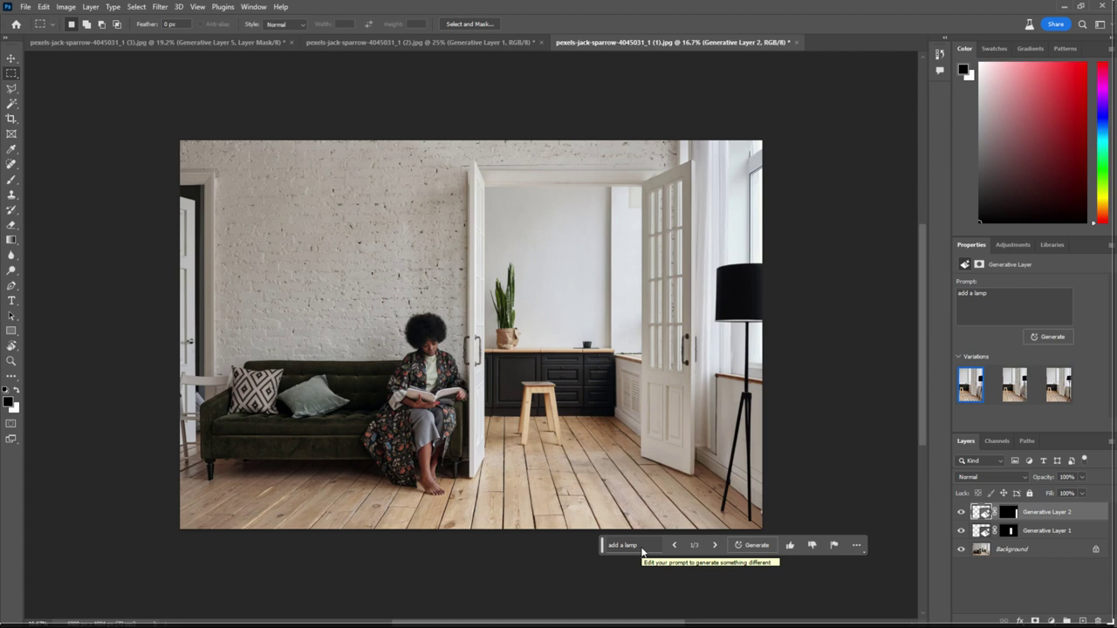
left_click(716, 545)
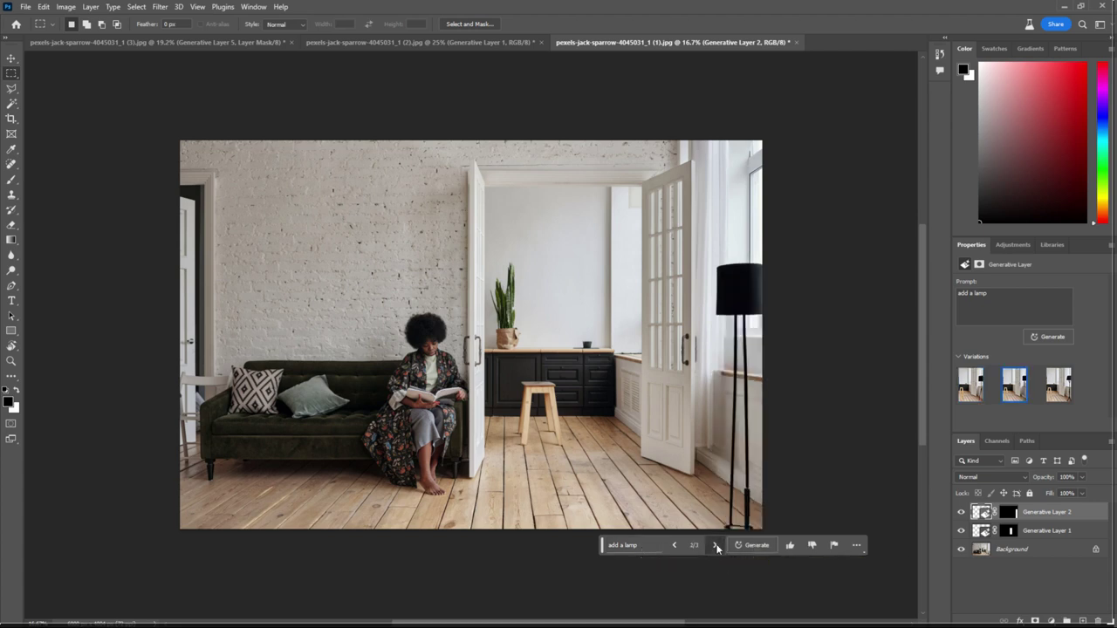
left_click(715, 545)
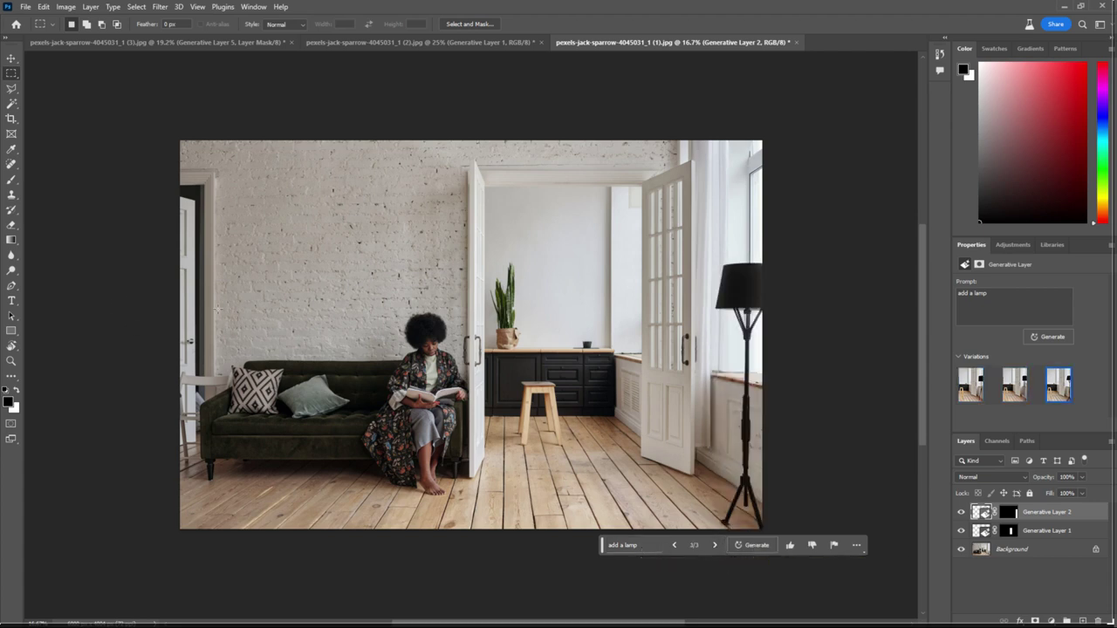
left_click_drag(229, 169, 452, 294)
- Generate a mirror above the sofa with the prompt 'add a mirror', keeping the black-framed variation 1/3
left_click(247, 311)
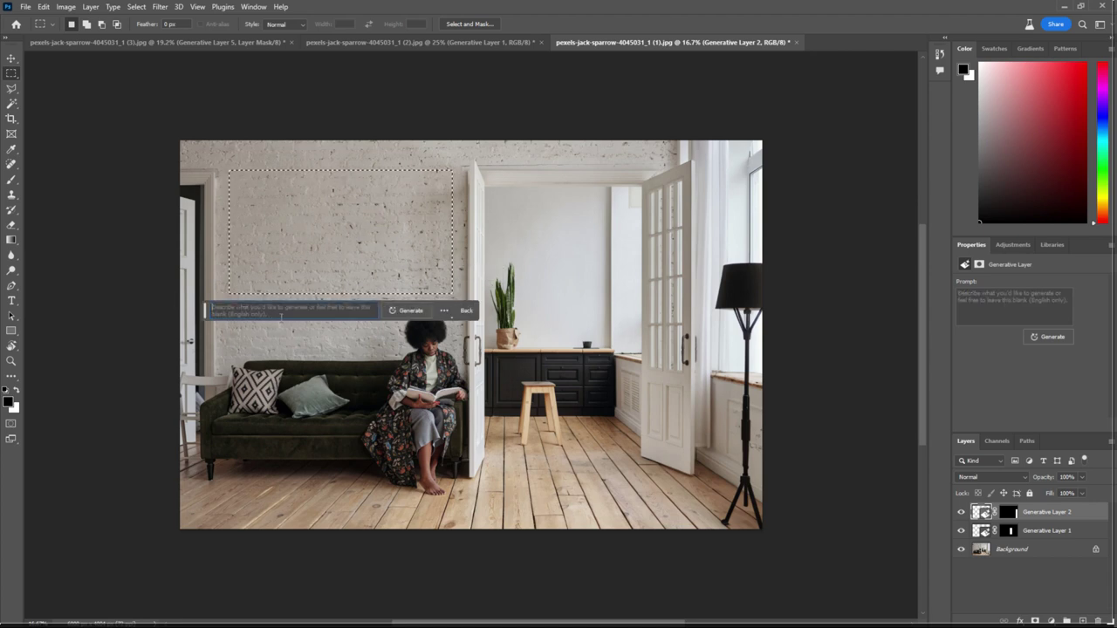
type("add a m")
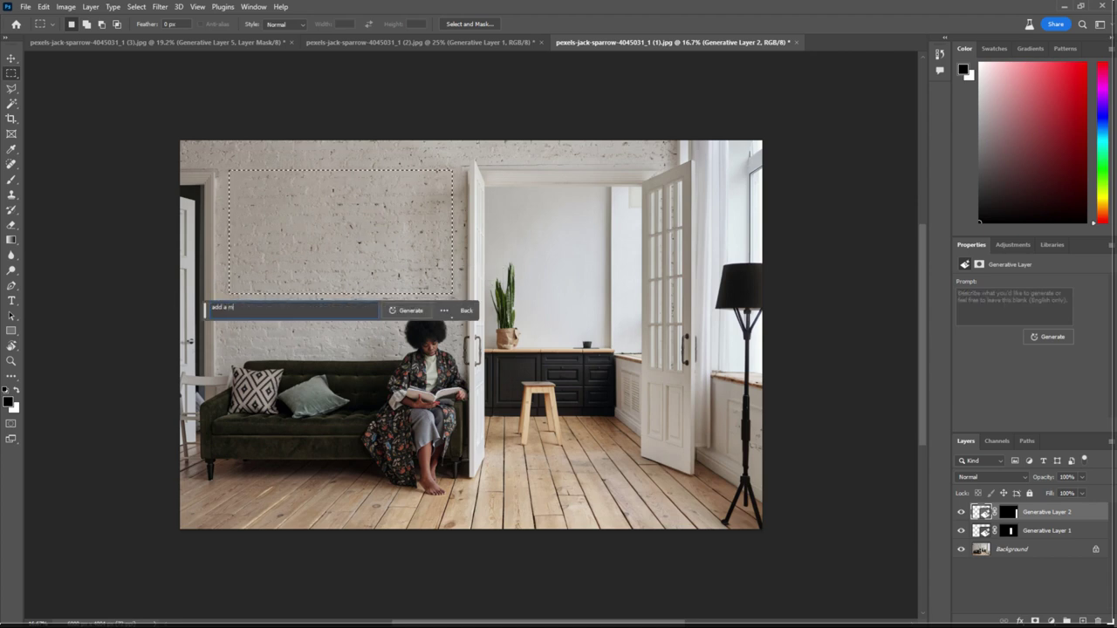
type("irror")
key("Return")
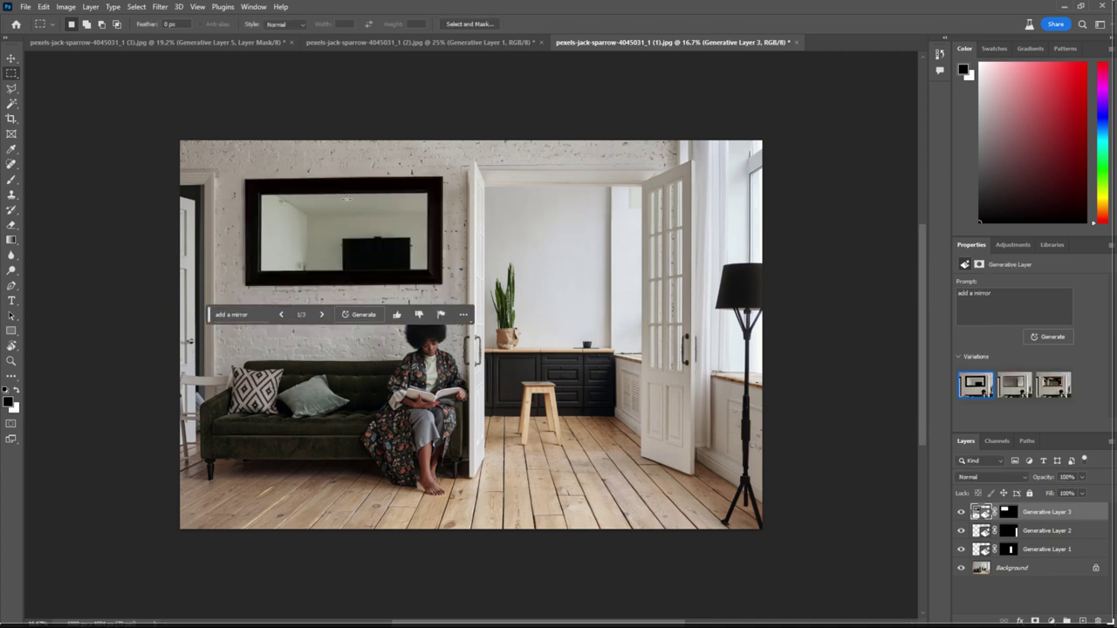
left_click(322, 315)
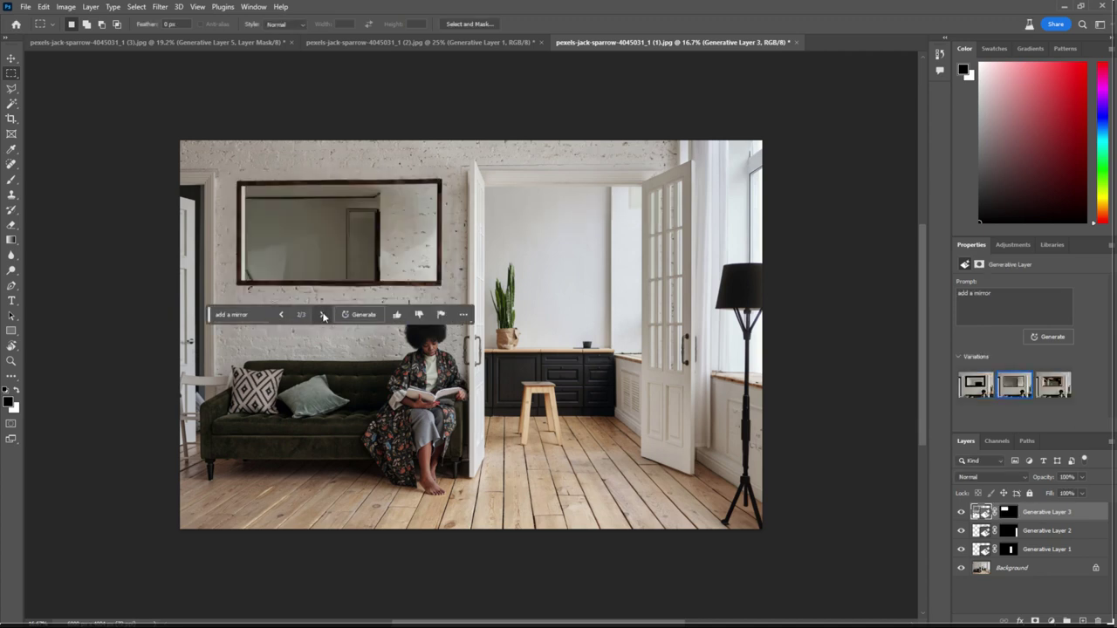
left_click(322, 315)
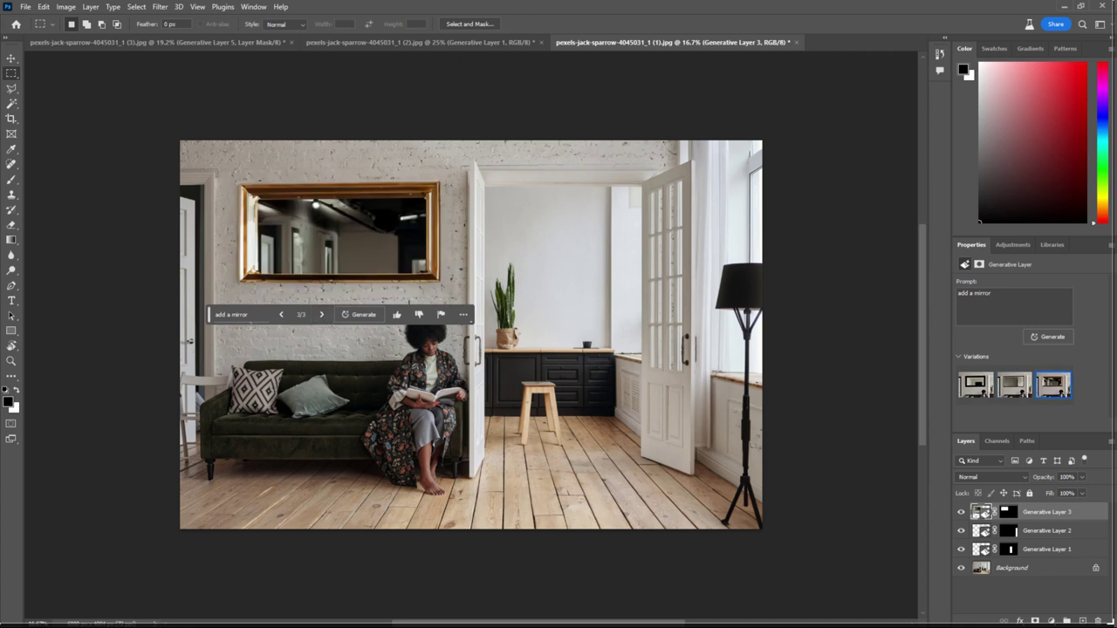
double_click(280, 315)
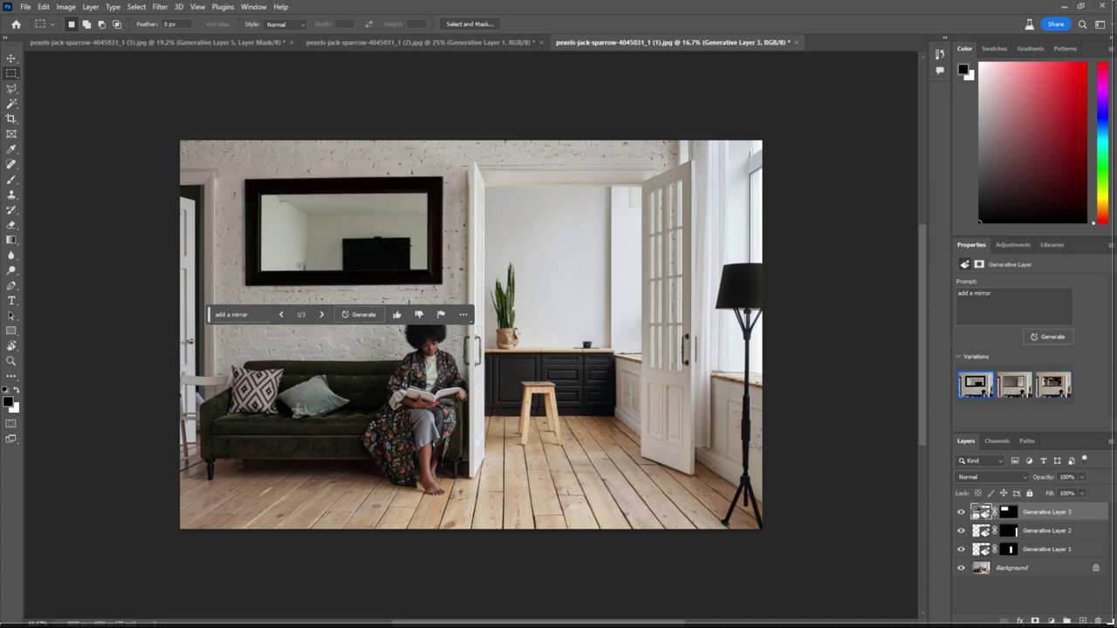
key("l")
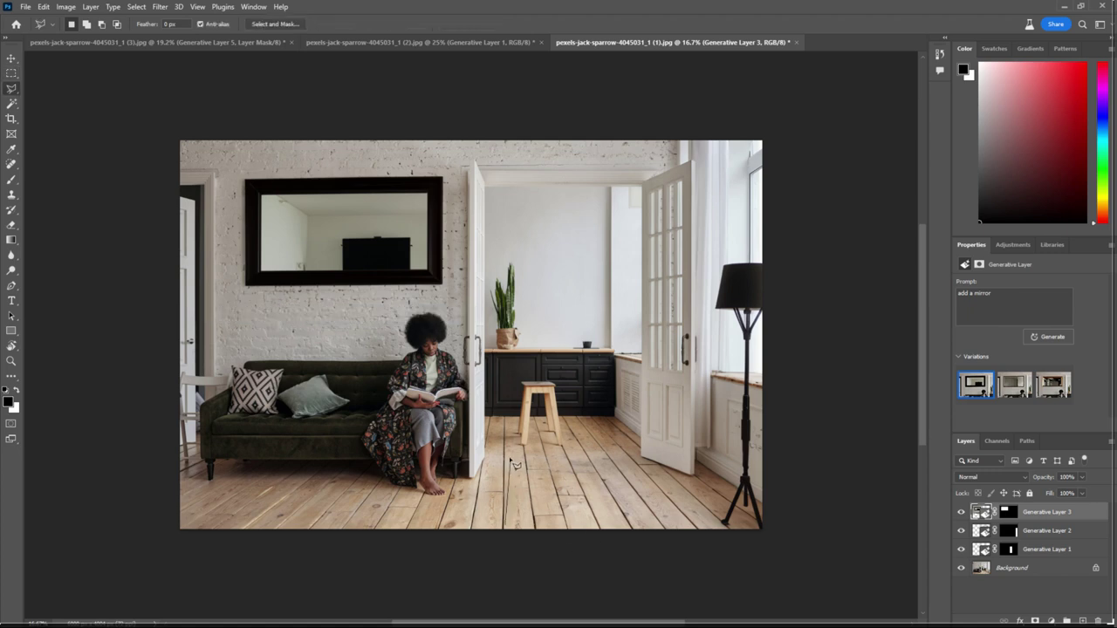
mouse_move(534, 461)
left_mouse_down()
mouse_move(606, 453)
mouse_move(666, 534)
mouse_move(506, 523)
left_mouse_up()
type("rug")
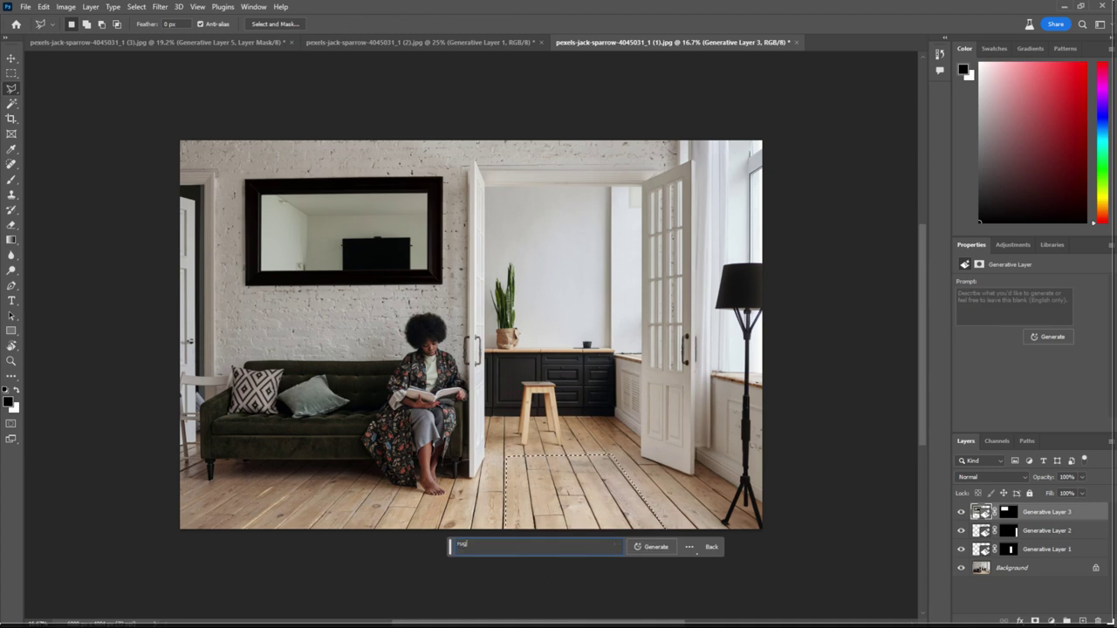
key("Return")
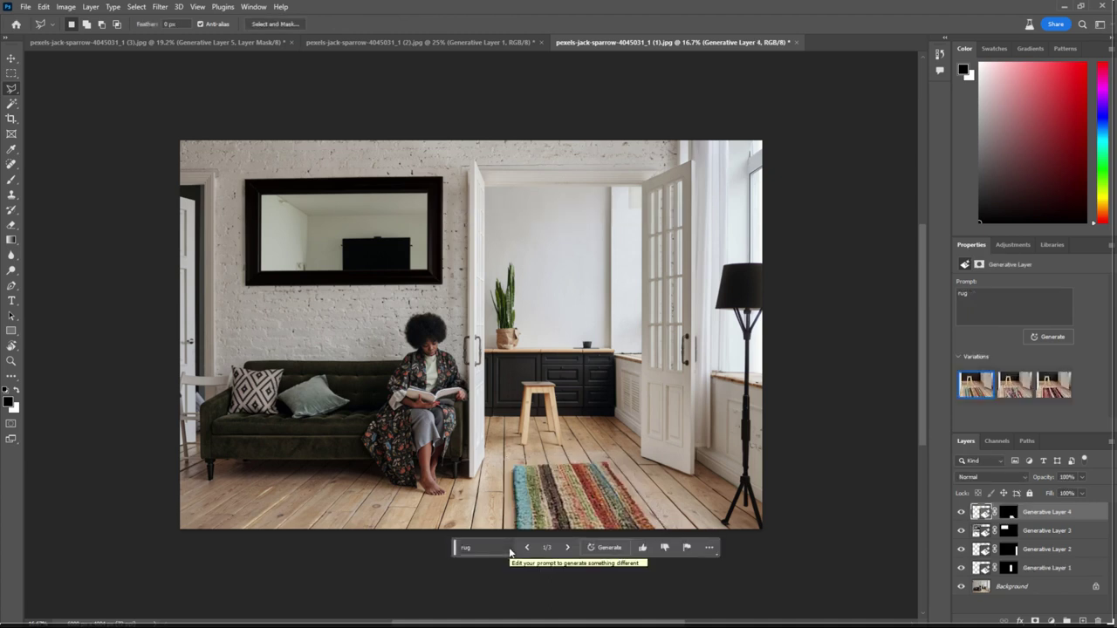
left_click(569, 548)
left_click(568, 548)
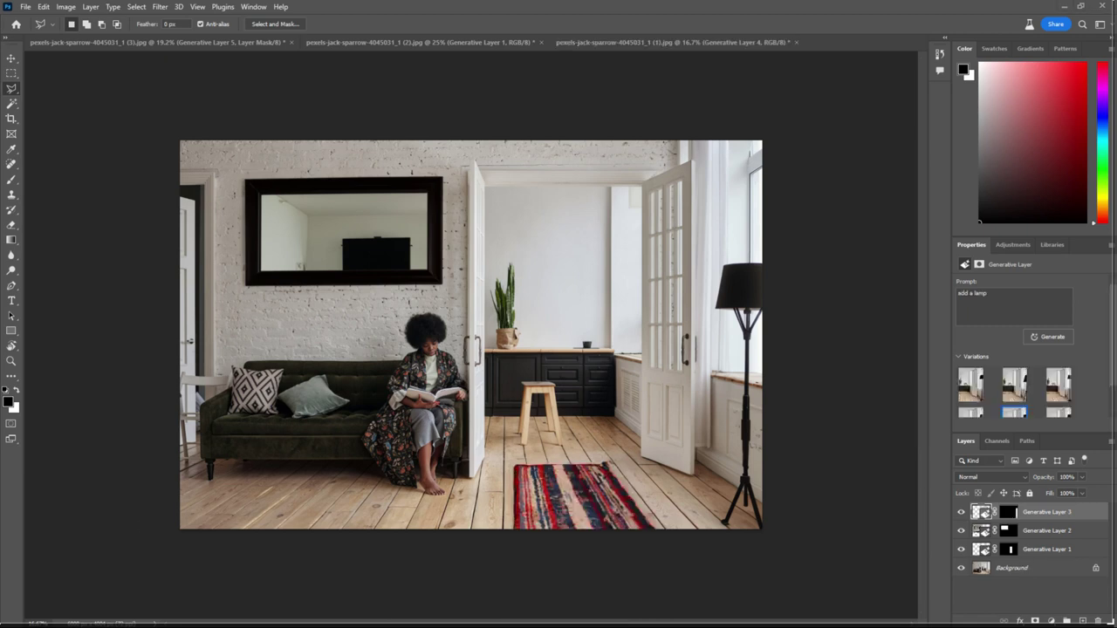
left_click(961, 587)
left_click(962, 586)
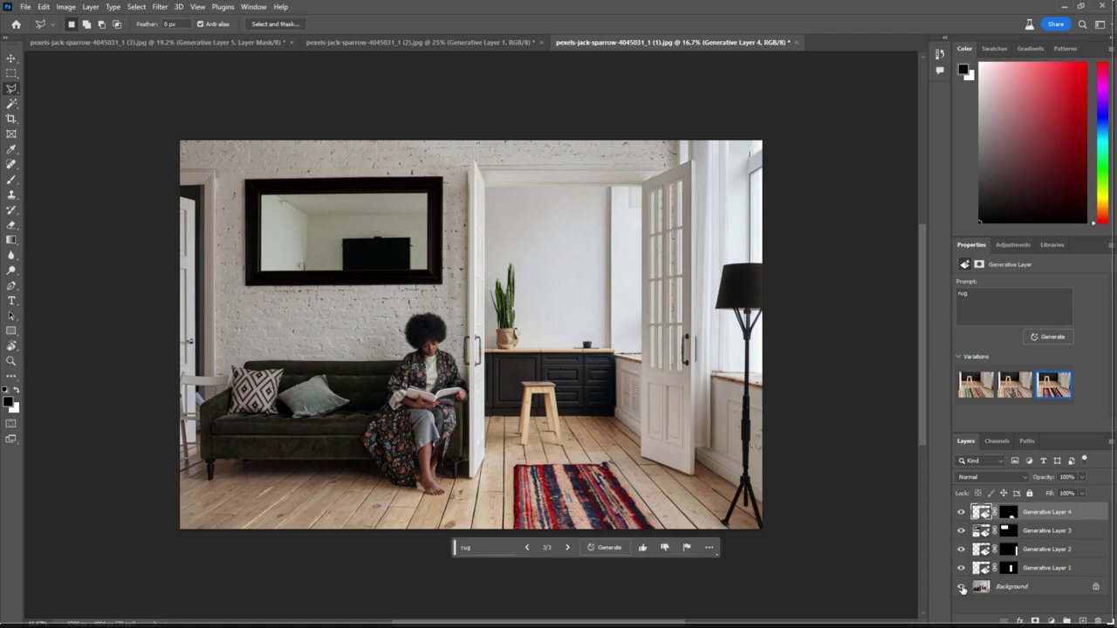
left_click(961, 586)
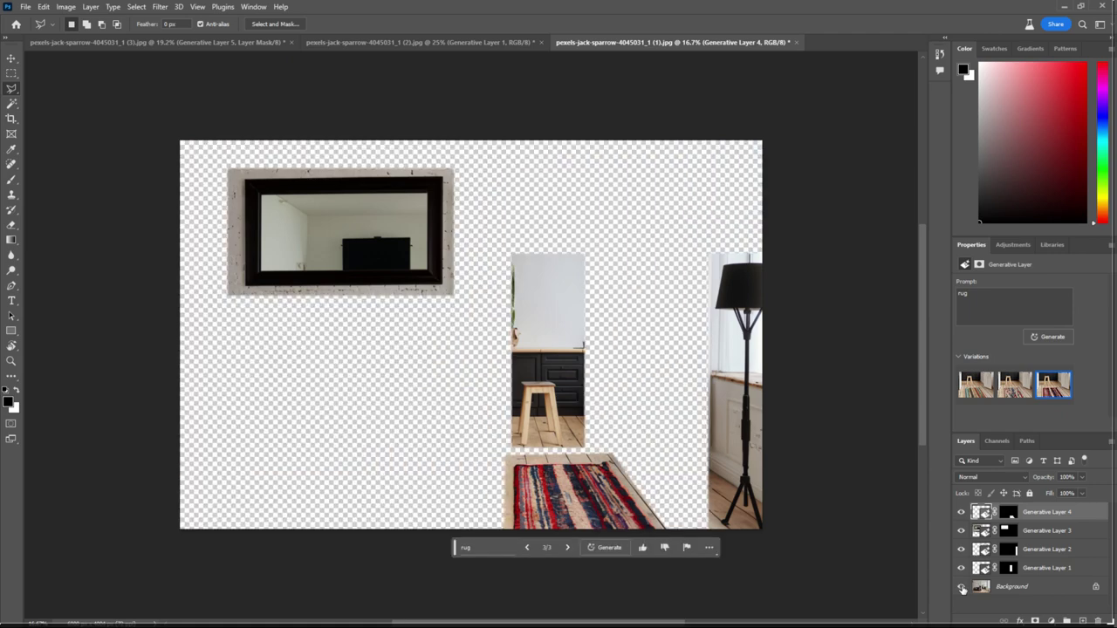
left_click(962, 586, "alt")
left_click(962, 586, "alt")
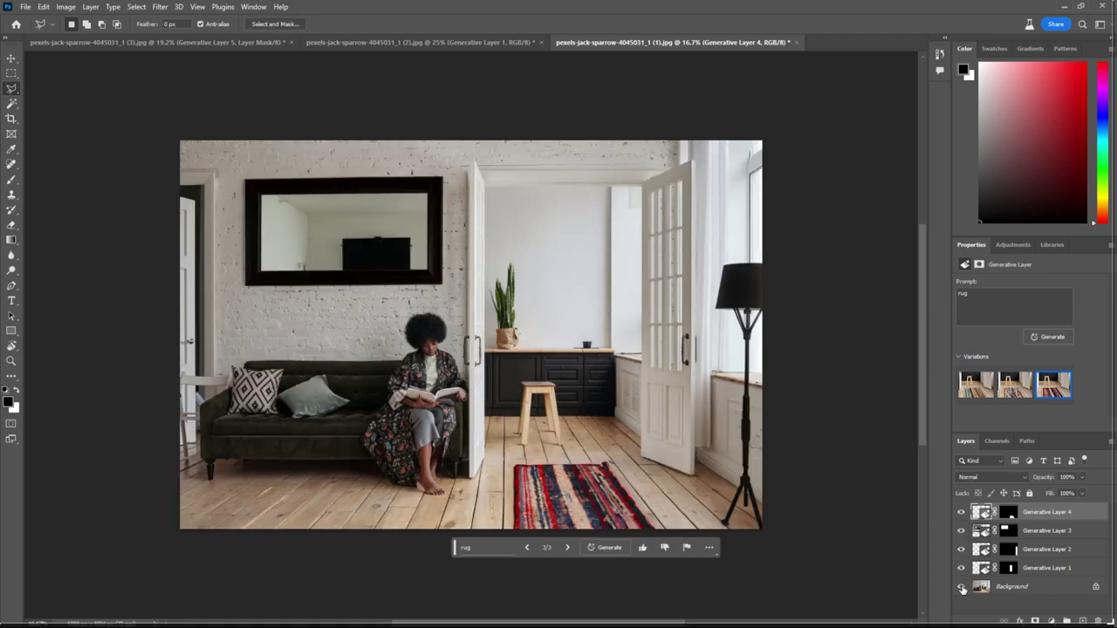
left_click(961, 586, "alt")
left_click(962, 586, "alt")
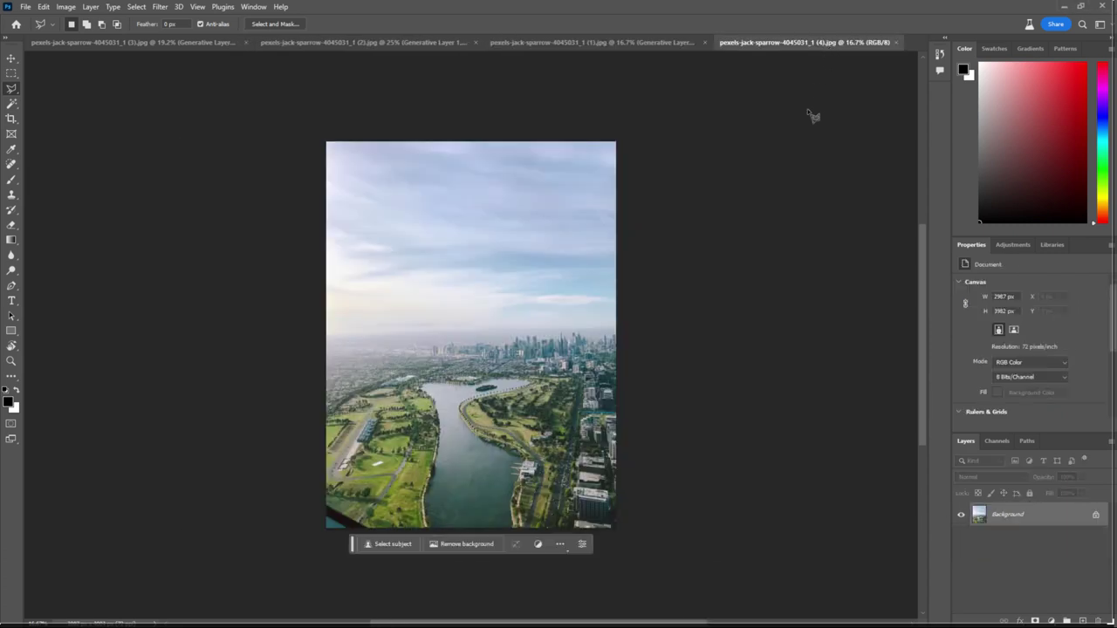
- Crop-extend the city canvas far beyond its right edge
key("ctrl+0")
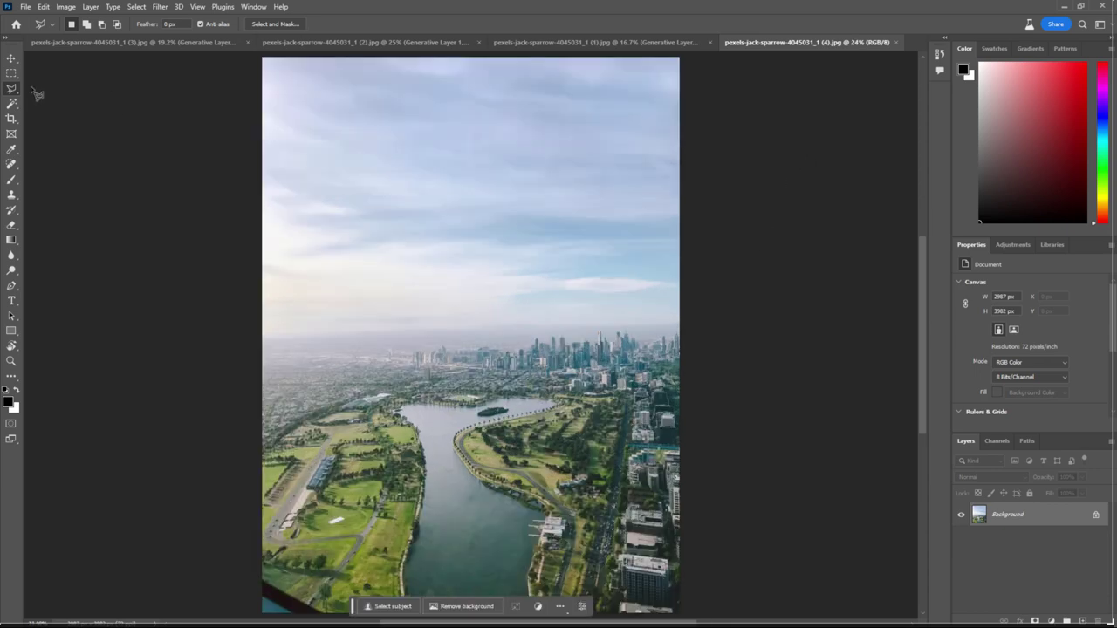
left_click(12, 118)
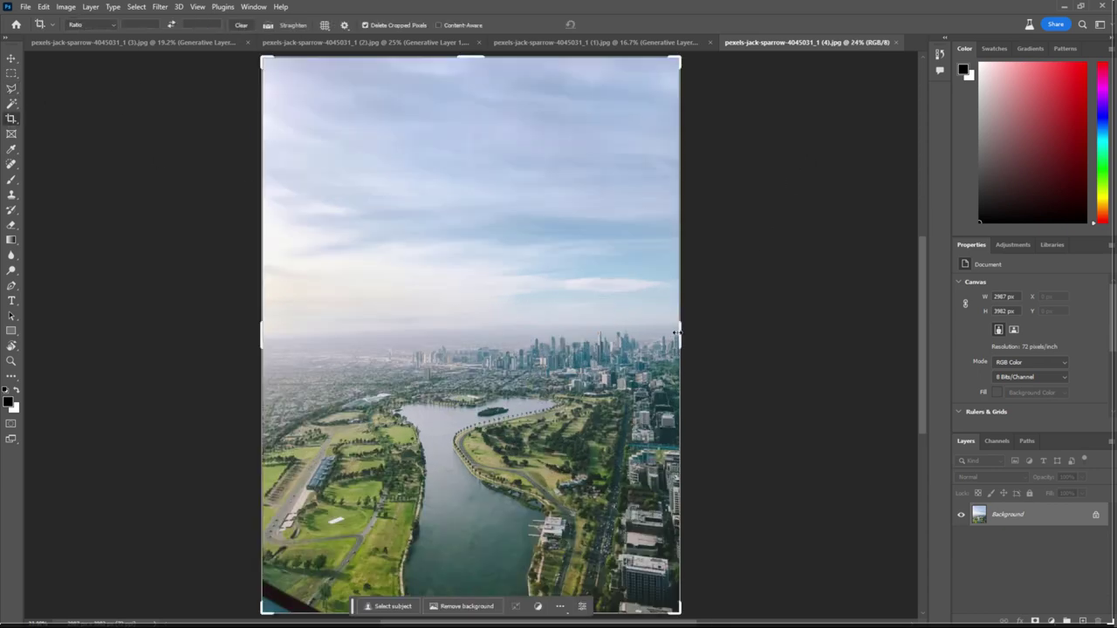
left_click_drag(679, 337, 938, 343)
key("Return")
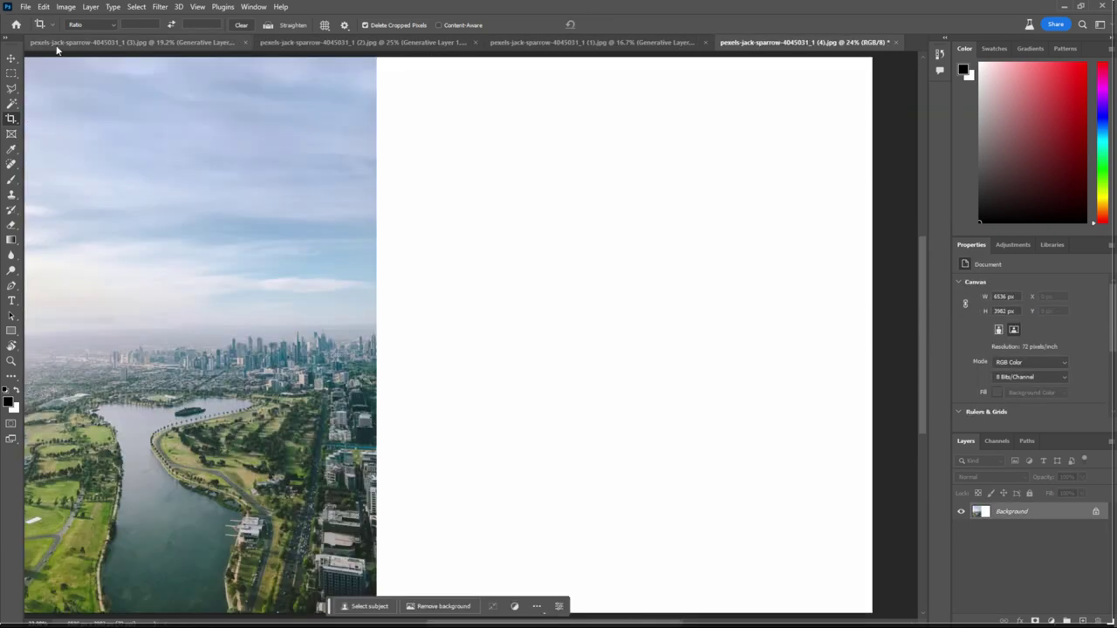
- Generative Fill the new empty area plus a strip of photo without a prompt, choosing the third variation
left_click(11, 73)
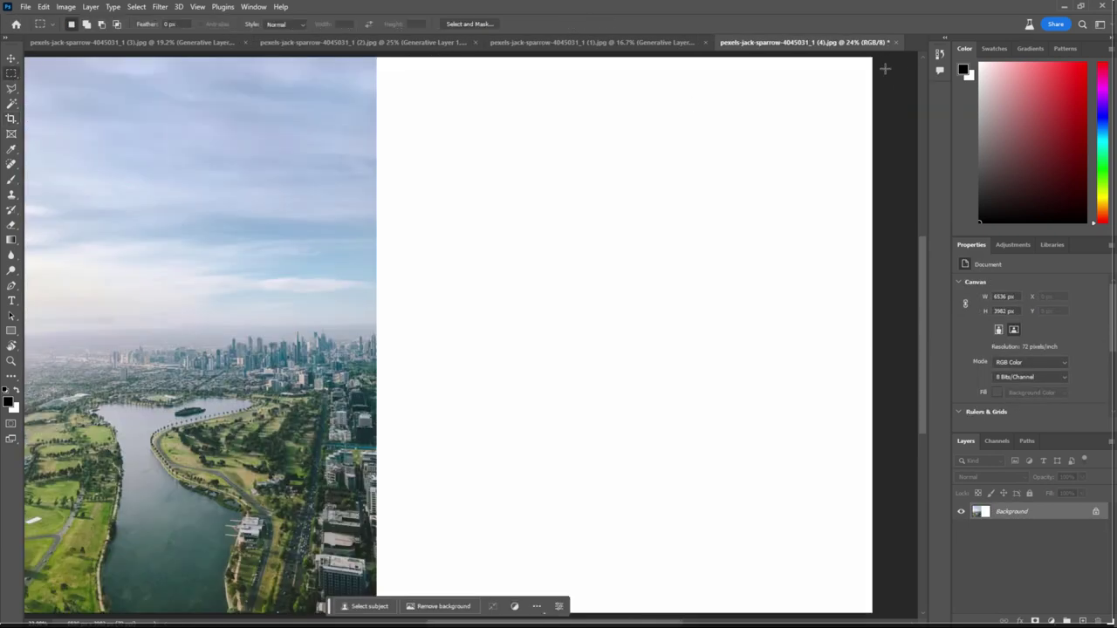
left_click_drag(871, 58, 363, 524)
left_click(541, 536)
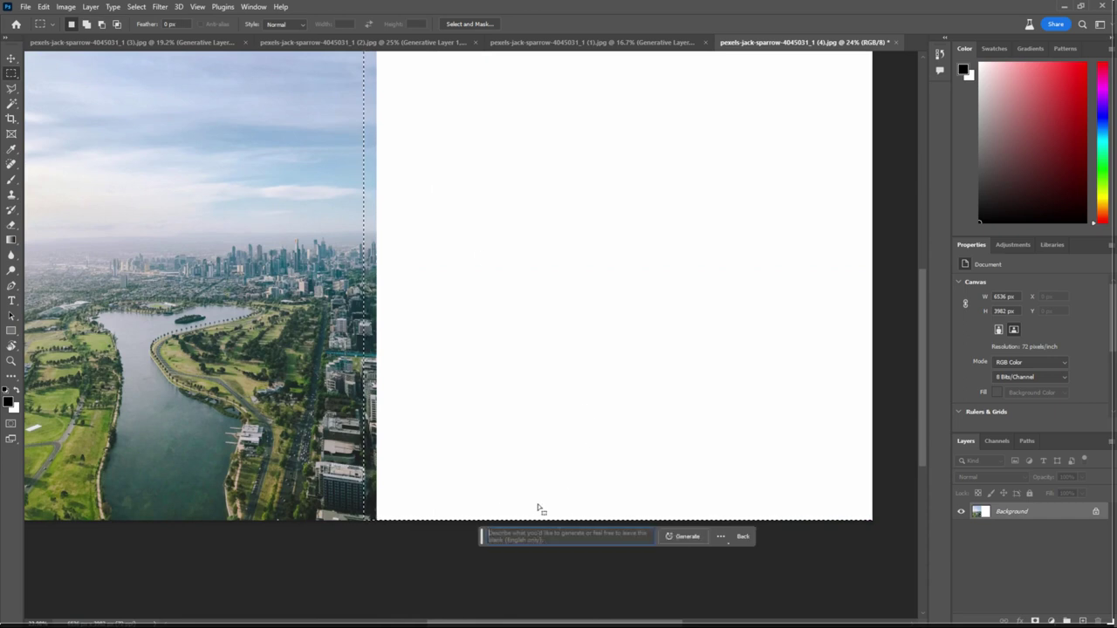
left_click(672, 536)
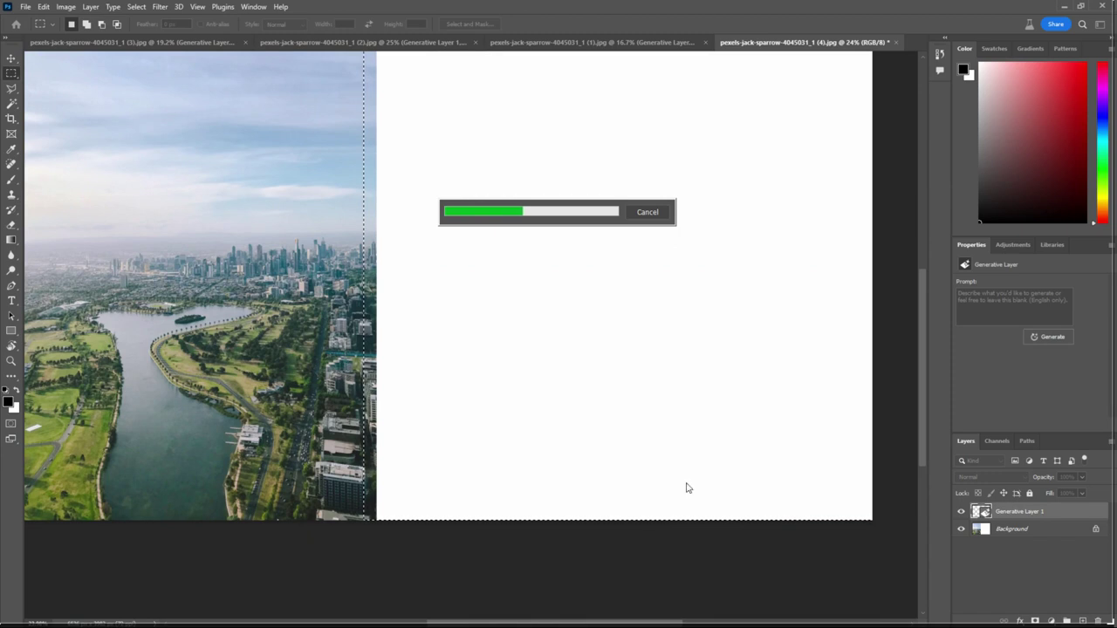
scroll(672, 486, "up", 1)
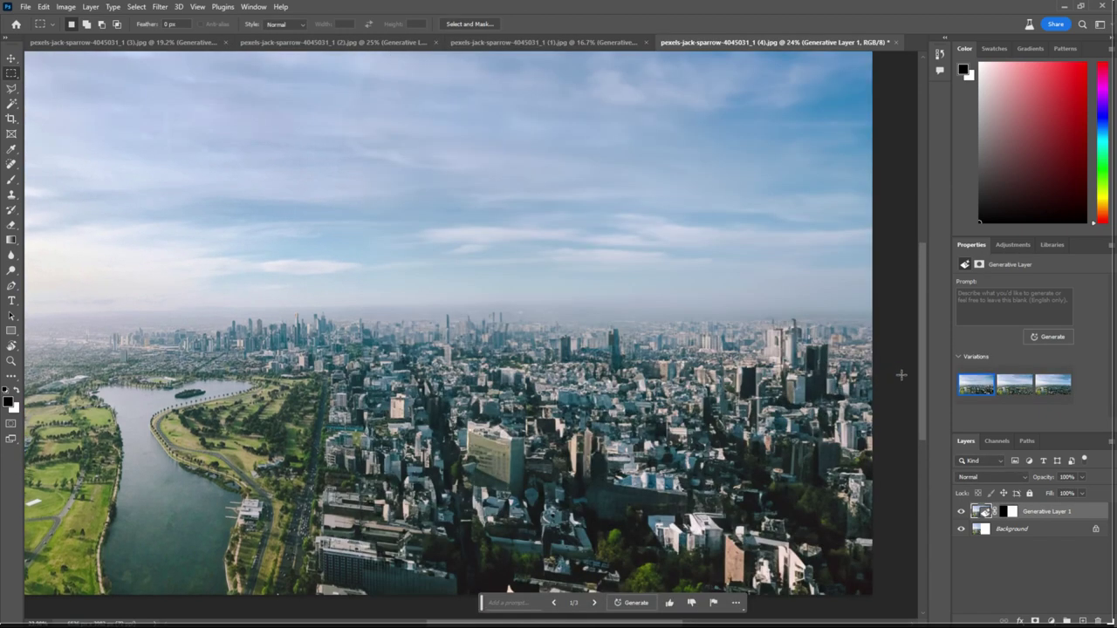
left_click(1053, 384)
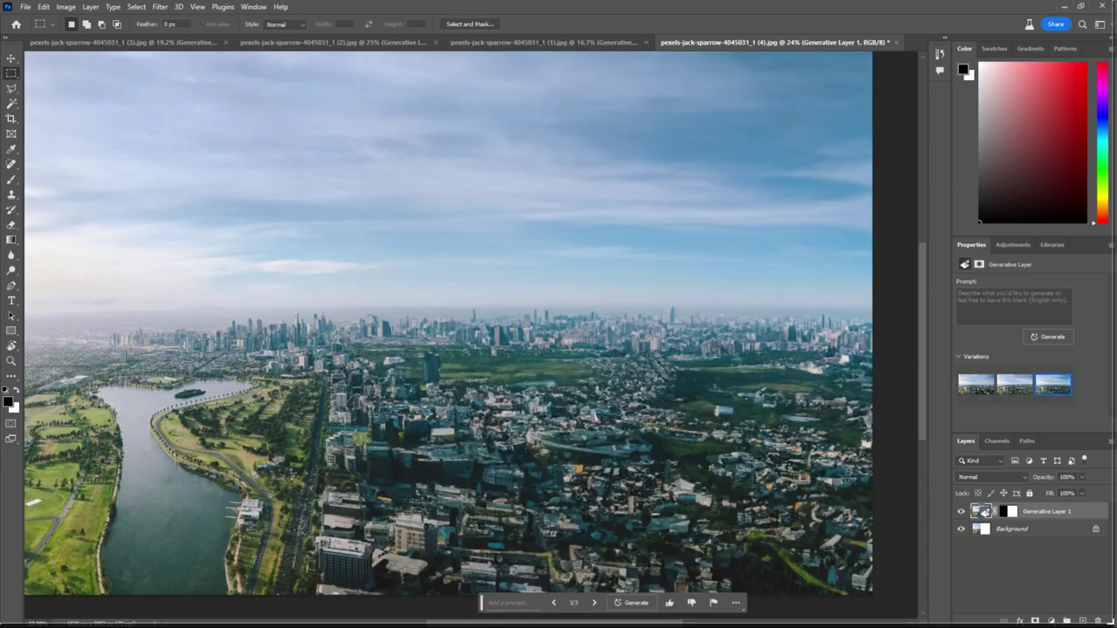
- Refit the extended city view and marquee its lower-right area
key("ctrl+minus")
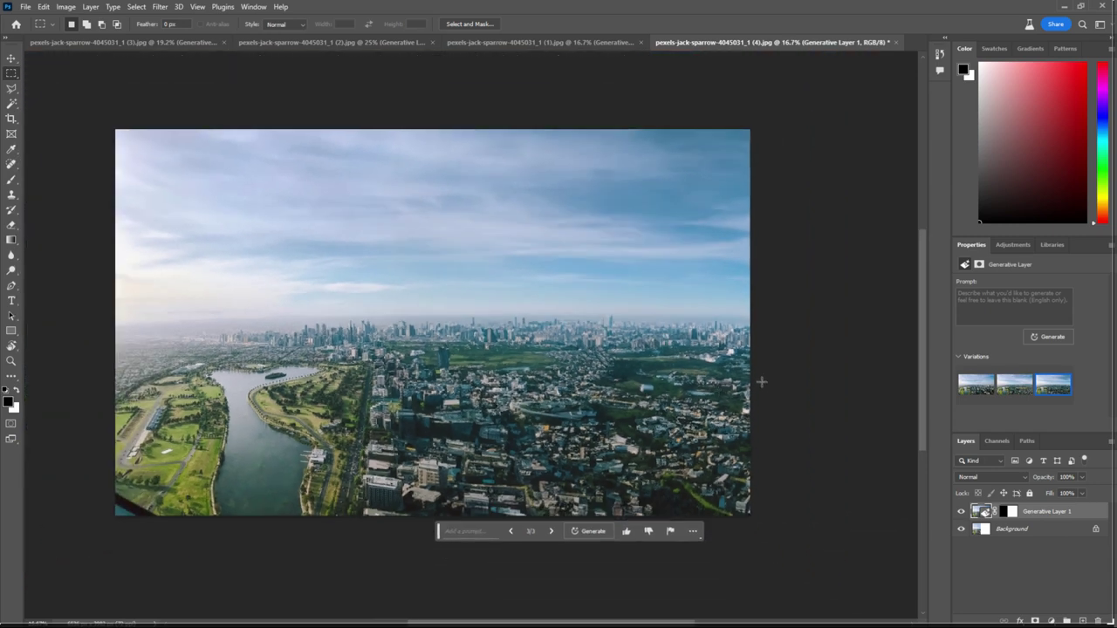
key("ctrl+plus")
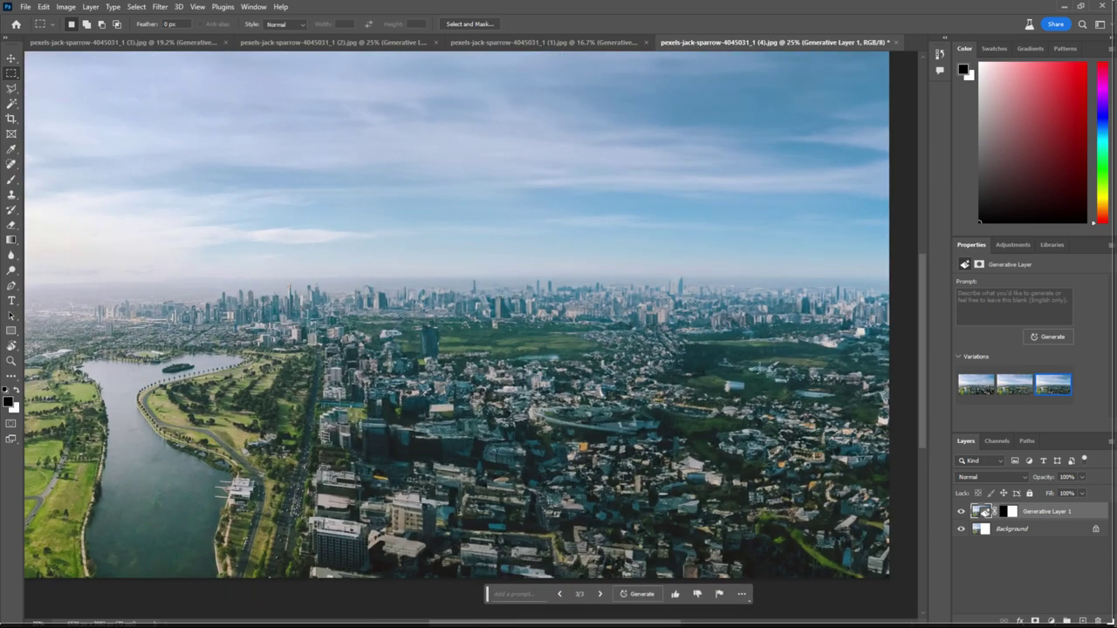
left_click_drag(712, 346, 918, 528)
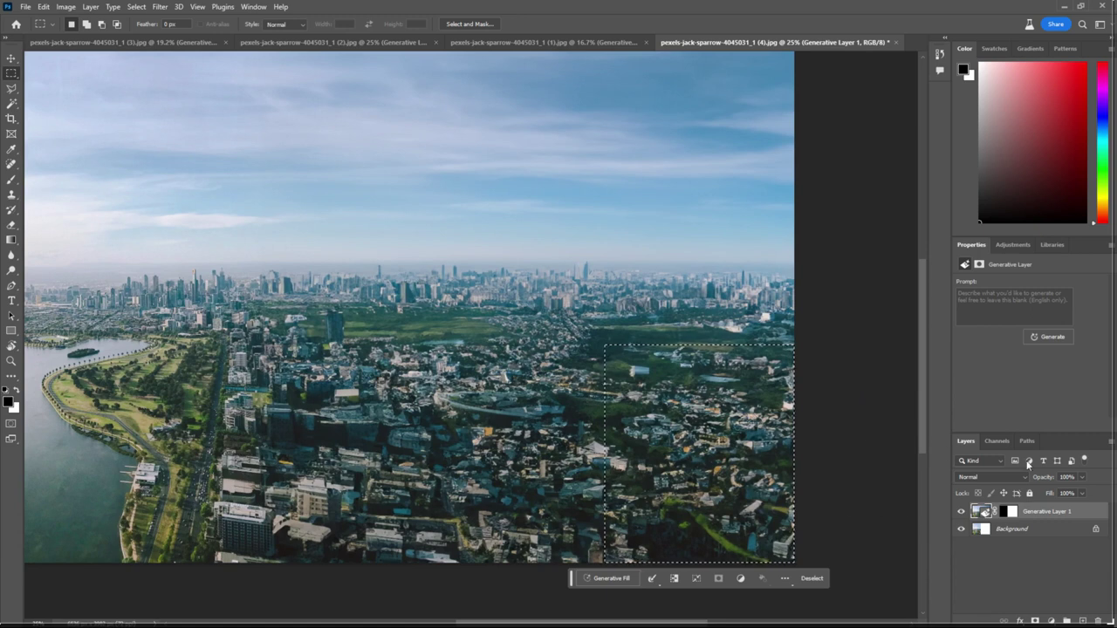
- Generate 'add high rise buildings' in the lower-right selection, keeping variation 2/3
left_click(611, 578)
type("add hi")
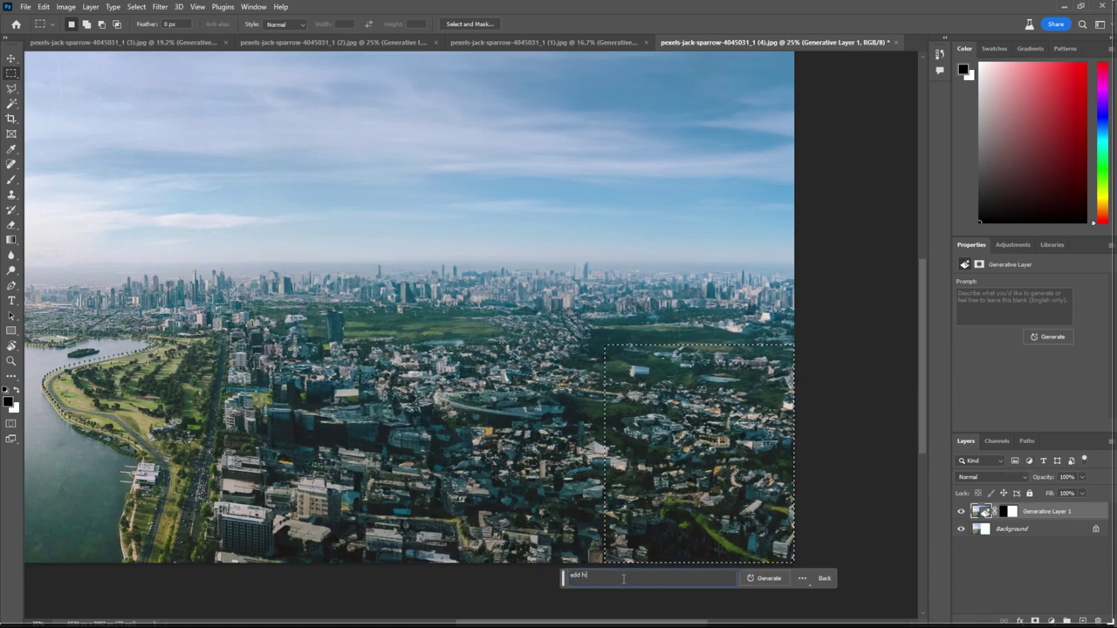
type("gh rise buildings")
key("Return")
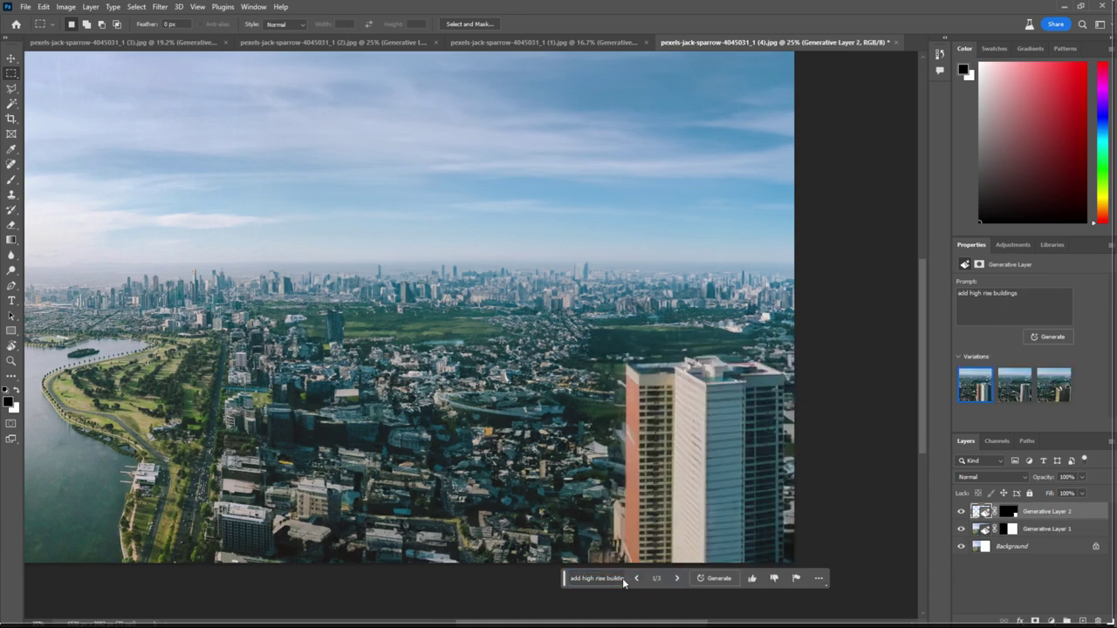
left_click(676, 577)
left_click(676, 578)
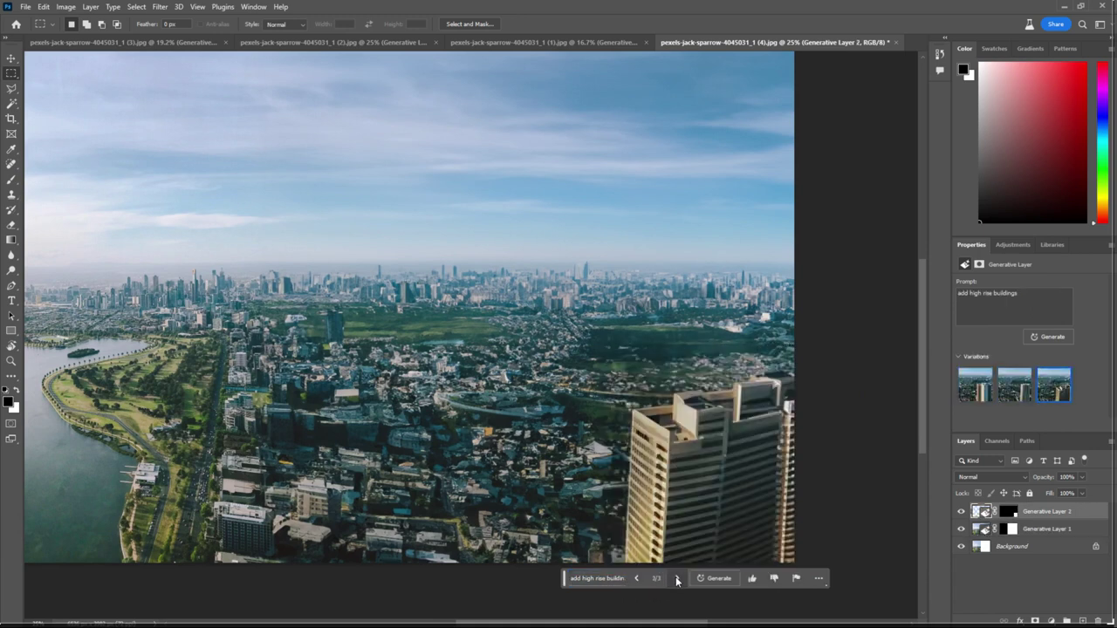
left_click(639, 579)
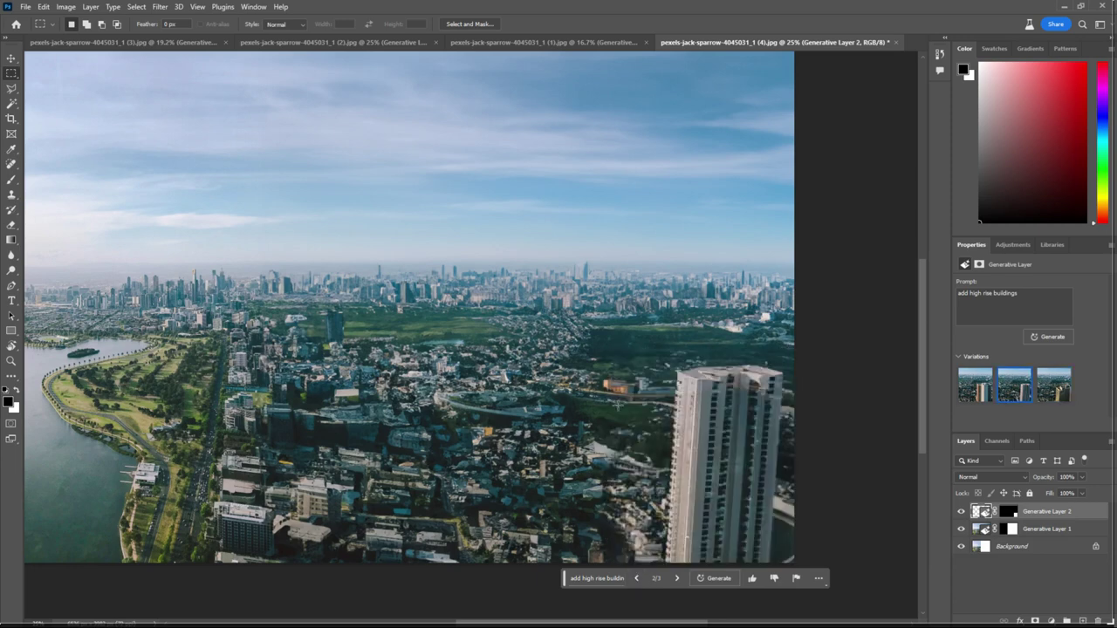
- Fit the extended city in view and compare it with and without the generated layers
key("ctrl+0")
left_click(962, 546, "alt")
left_click(961, 546, "alt")
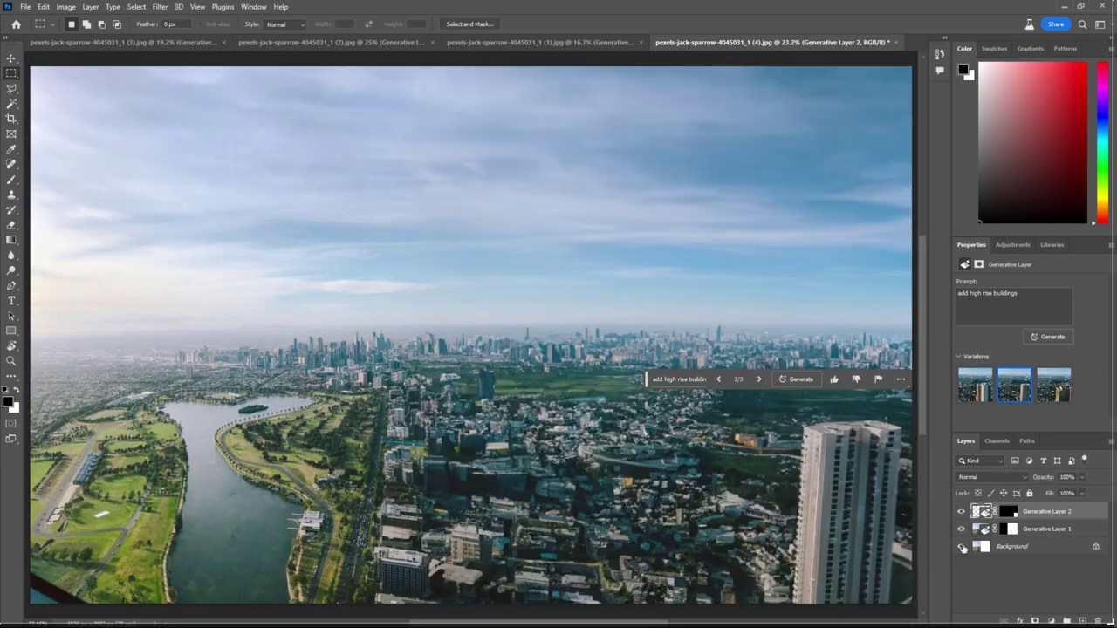
left_click(541, 42)
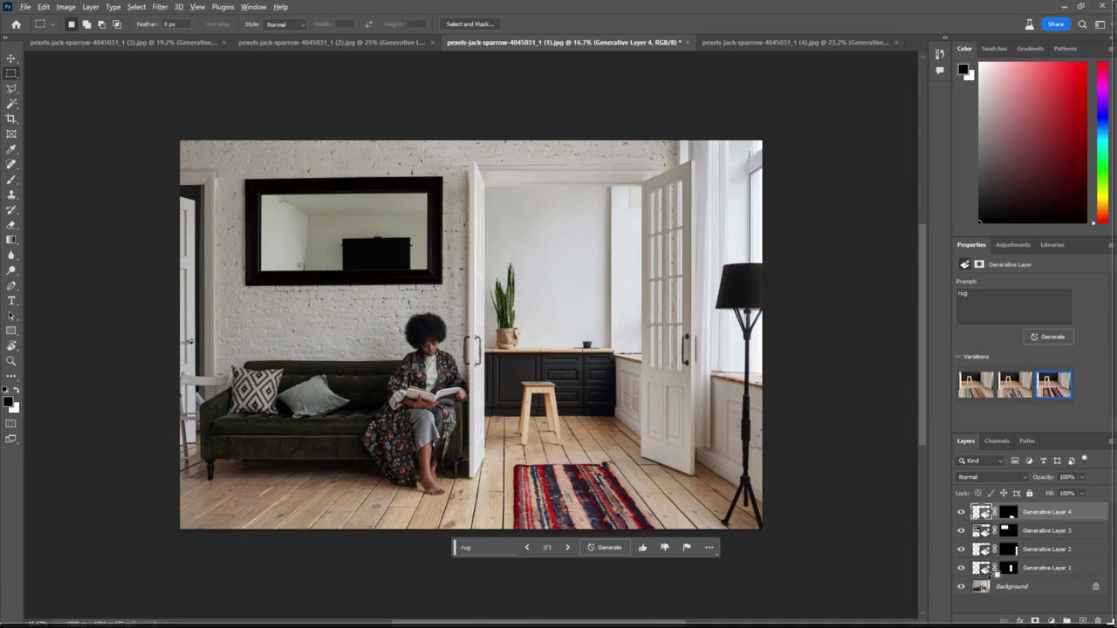
- Compare the room and Bali portrait images with their generated layers hidden and shown
left_click(961, 586, "alt")
left_click(961, 587, "alt")
left_click(373, 46)
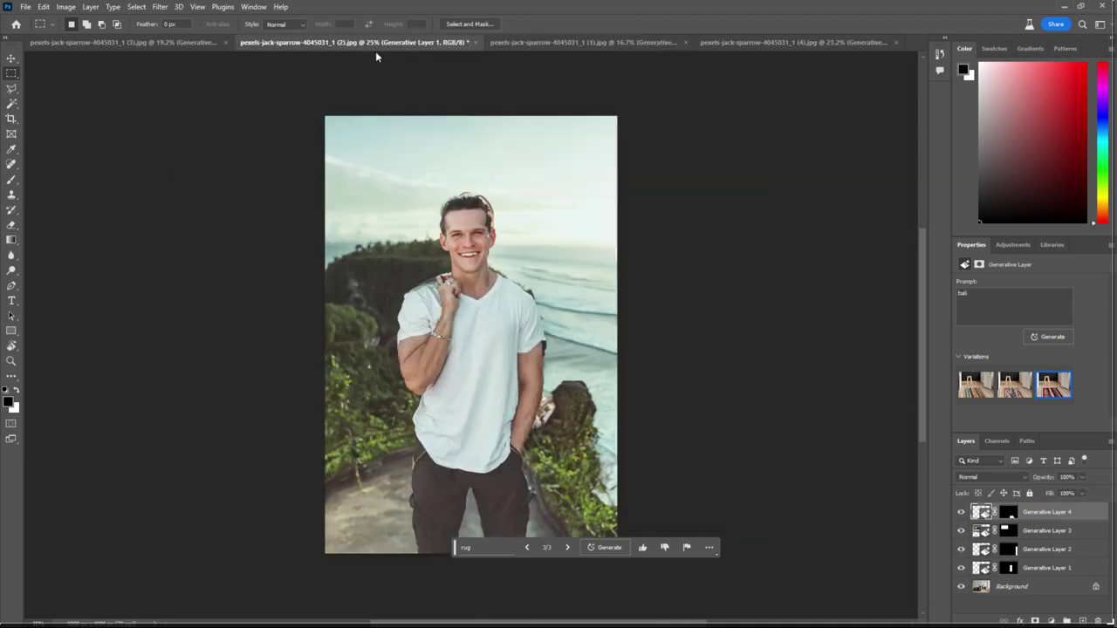
left_click(962, 538, "alt")
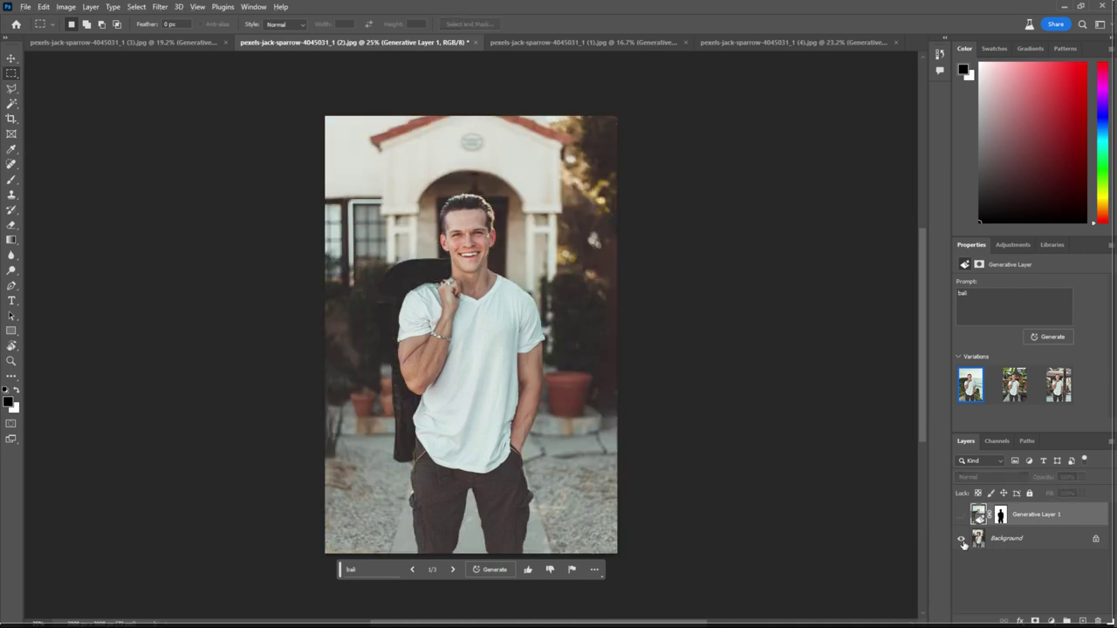
left_click(962, 538, "alt")
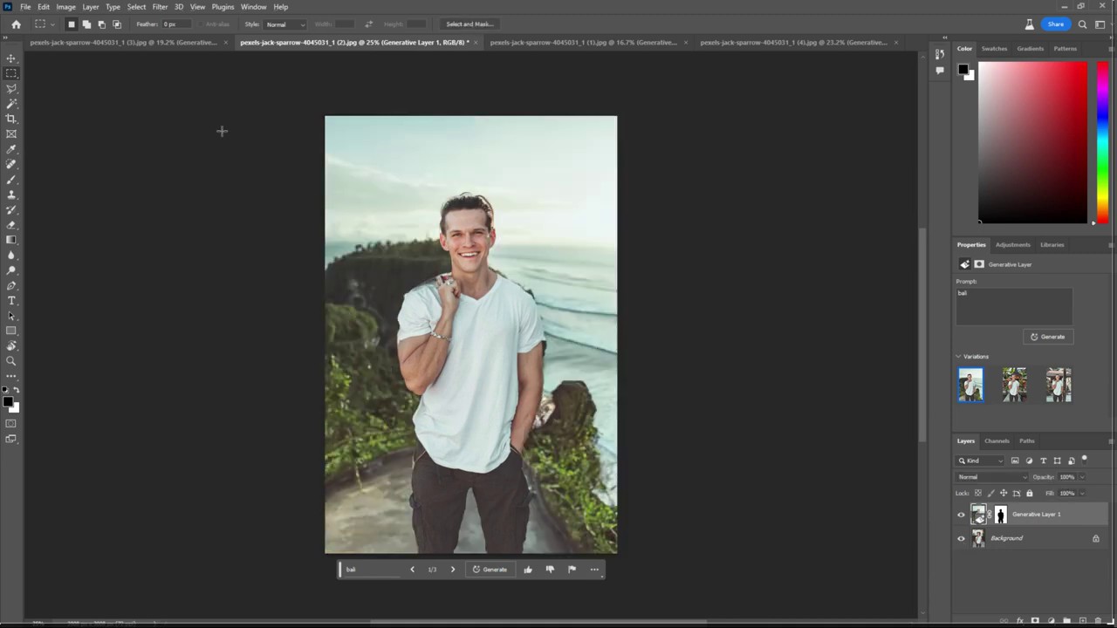
- Switch to the street scene and toggle its generated street and cyclist off and back on
left_click(166, 43)
left_click(962, 608, "alt")
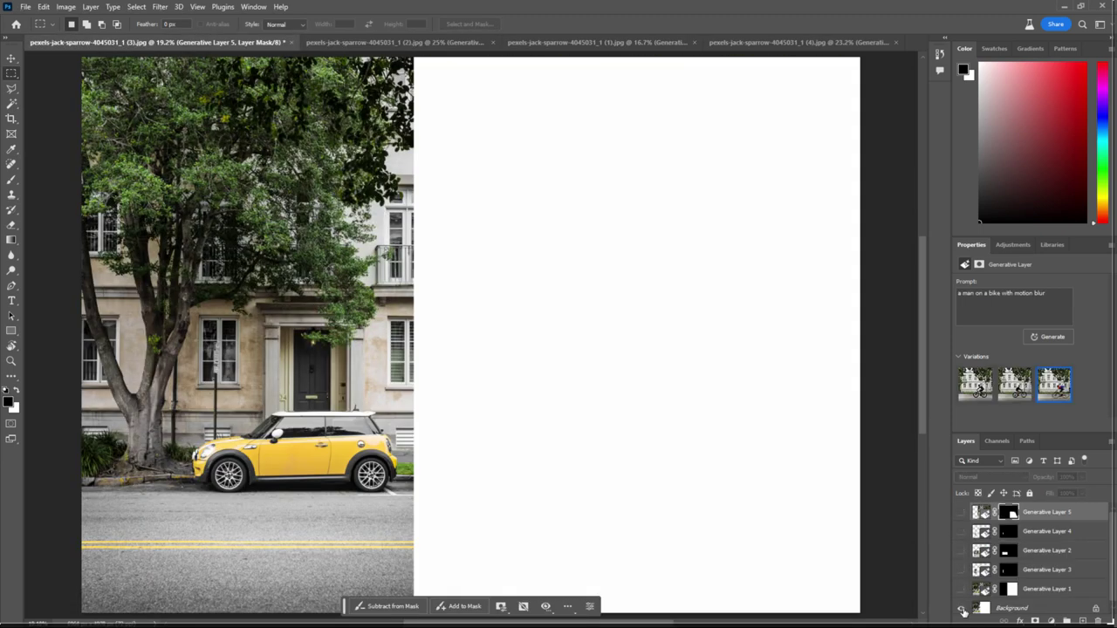
left_click(962, 608, "alt")
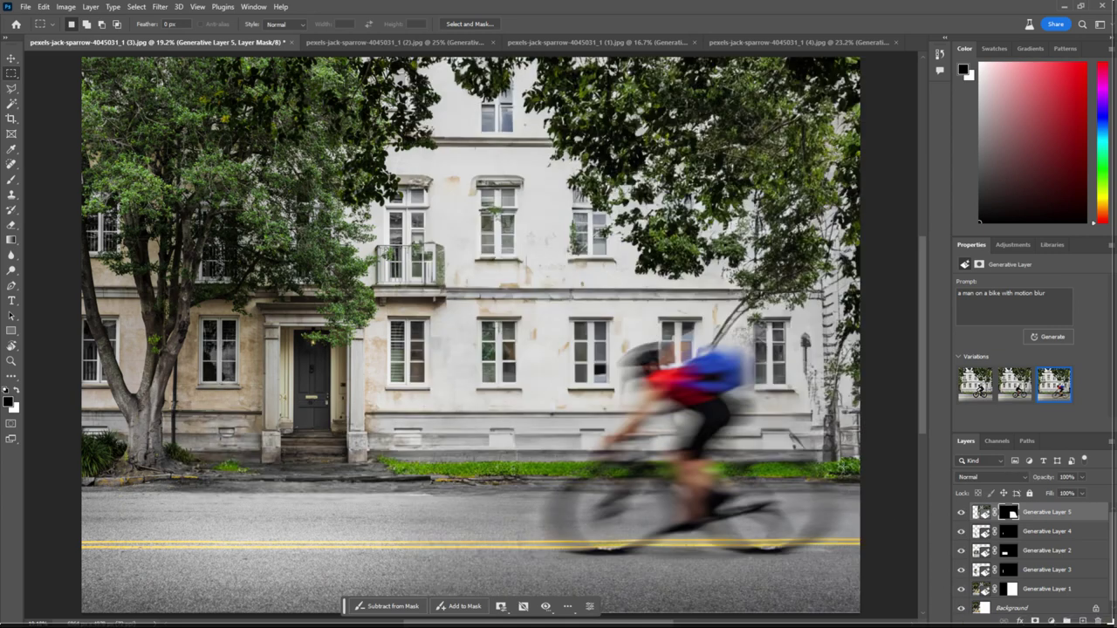